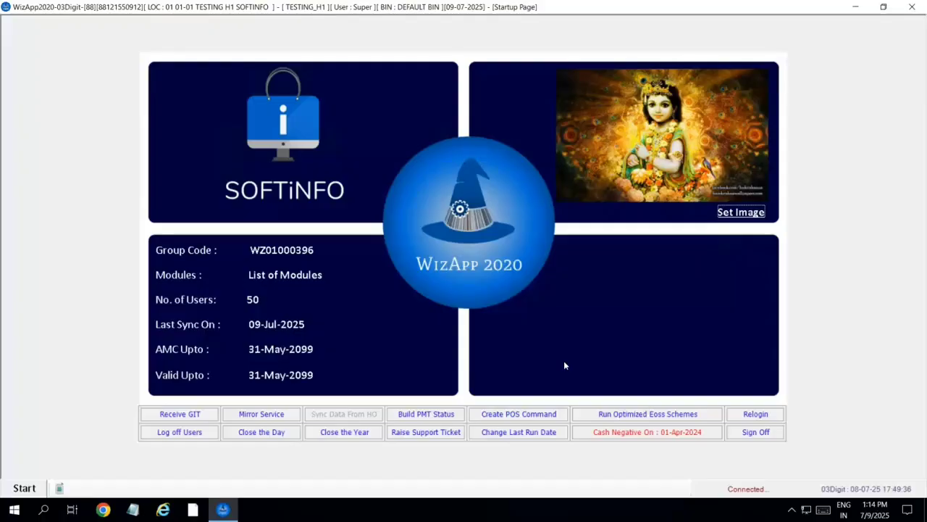
- Open Retail Invoice(New) from the Start menu's Retail Counter modules
left_click(507, 388)
left_click(514, 365)
left_click(24, 488)
mouse_move(73, 259)
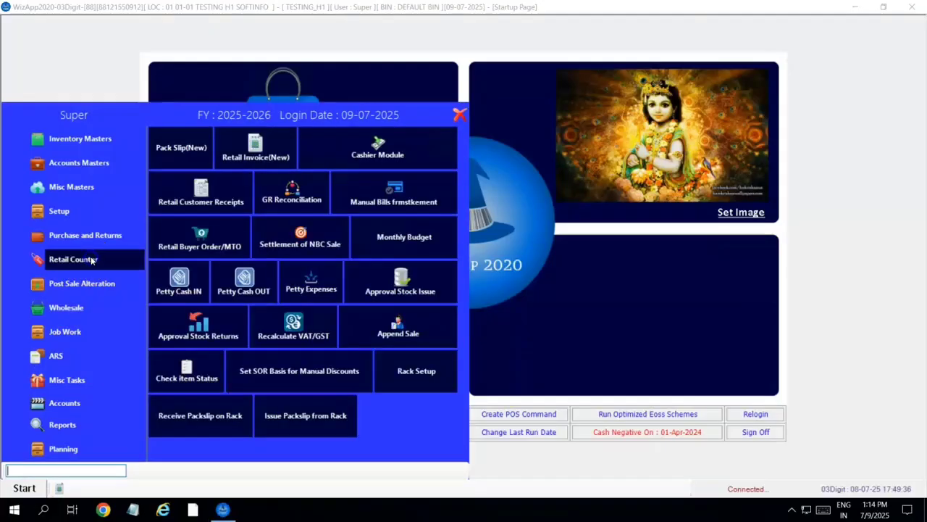
left_click(270, 148)
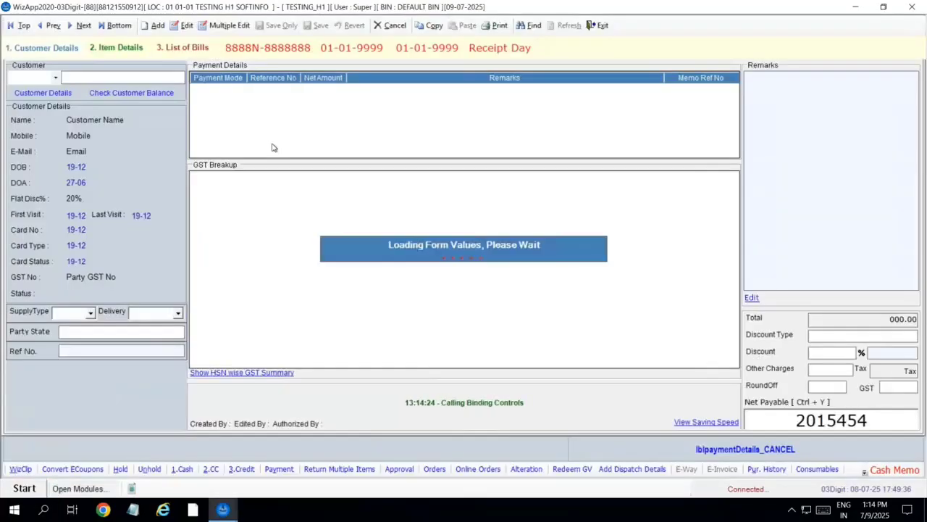
- Enter the customer's ID number to load their details on the invoice
left_click(115, 79)
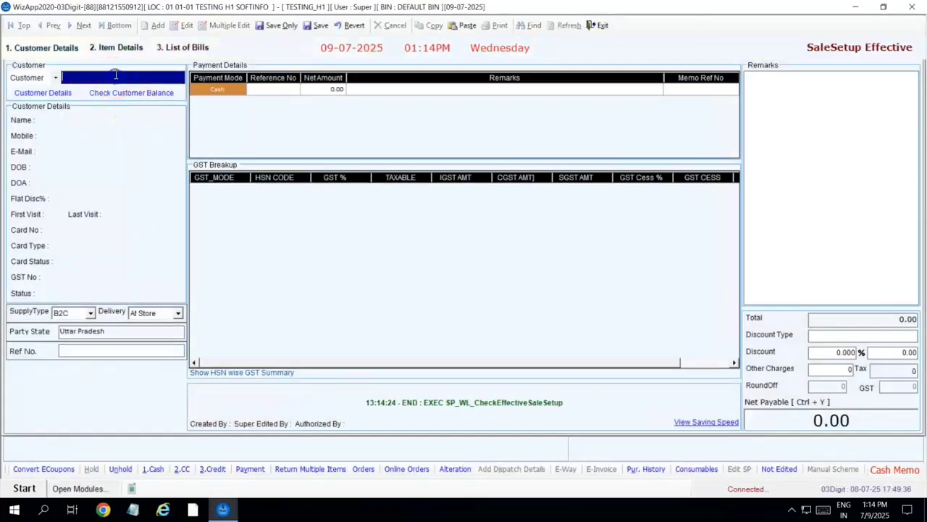
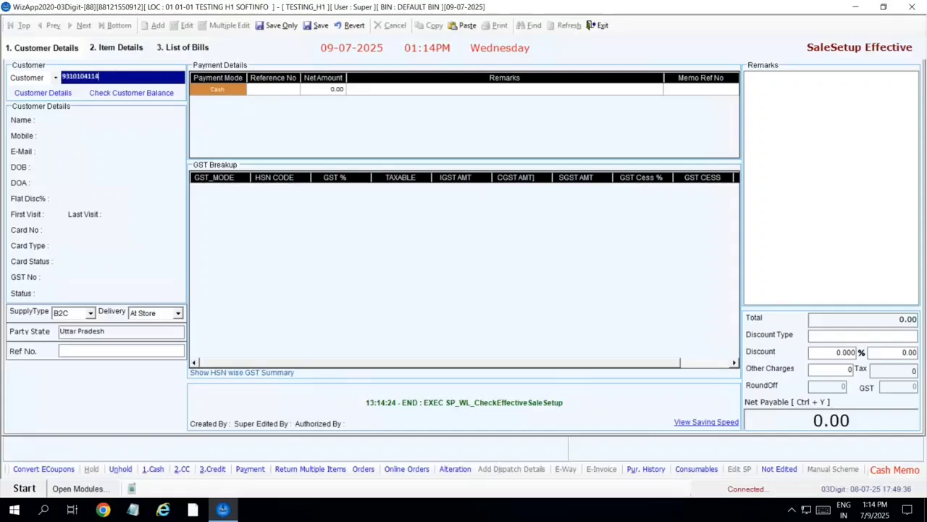
key("Return")
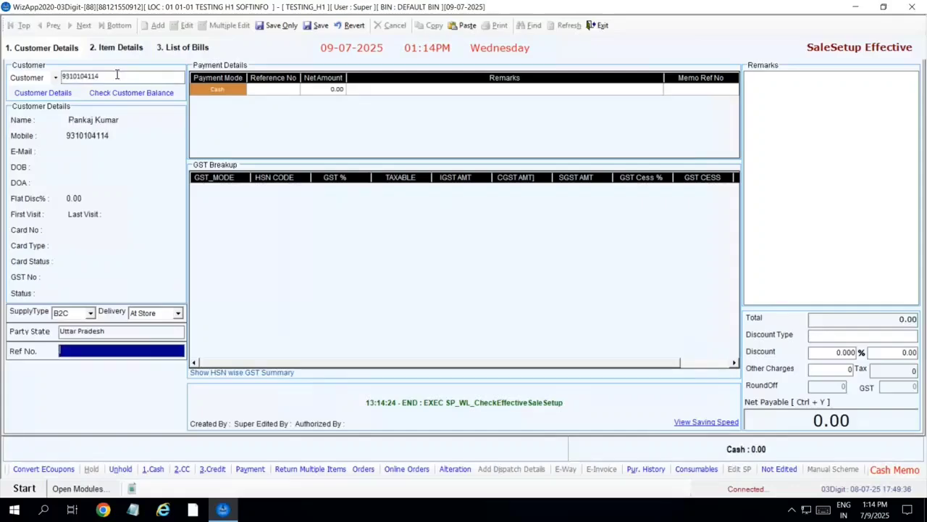
key("Return")
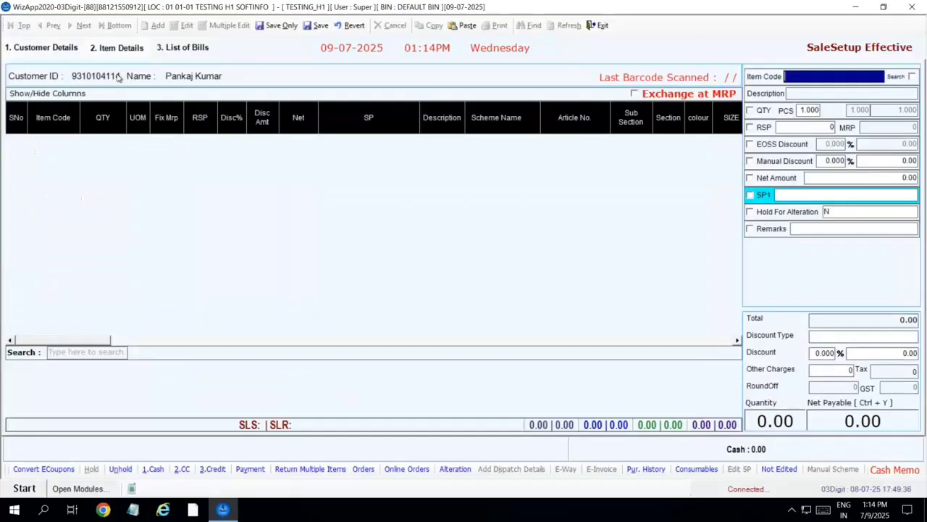
- Add item 0701UR575 at 1,599.00 with salesperson AD assigned to the line
type("0701")
key("Caps_Lock")
type("UR")
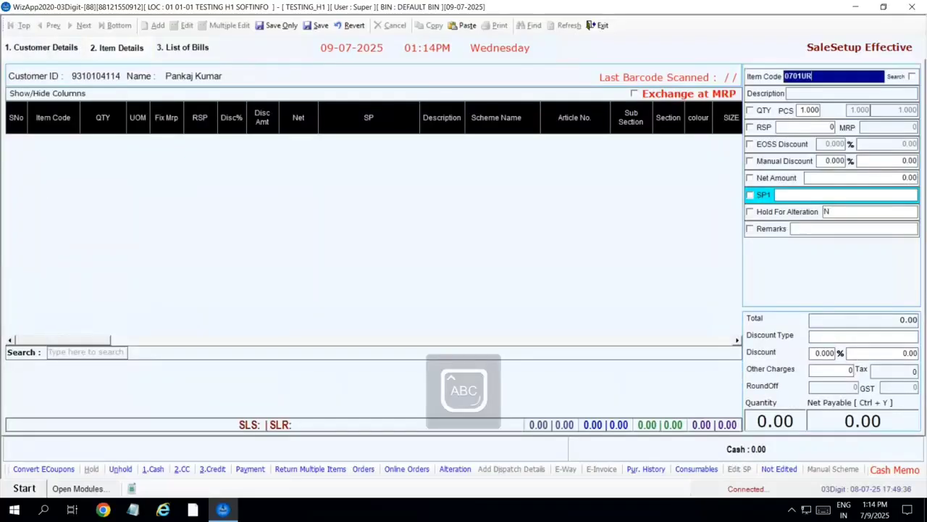
type("575")
key("Return")
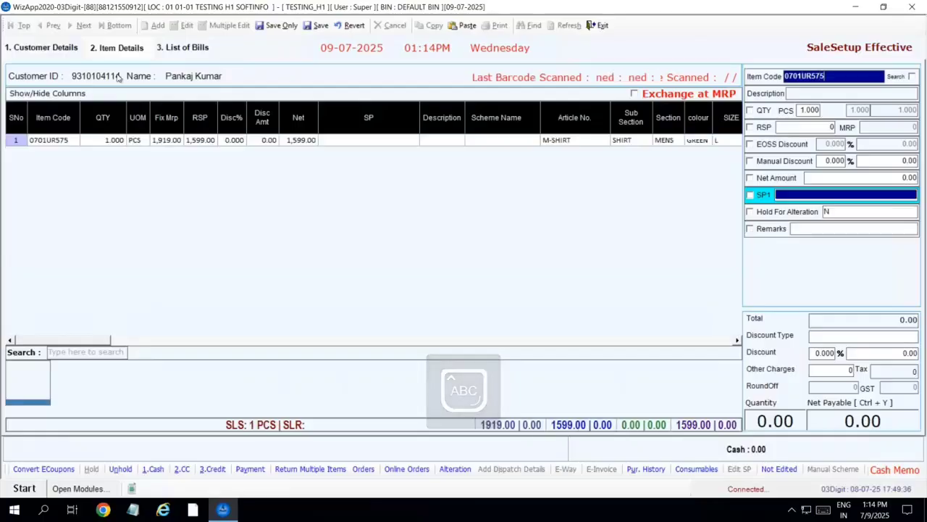
type("AD")
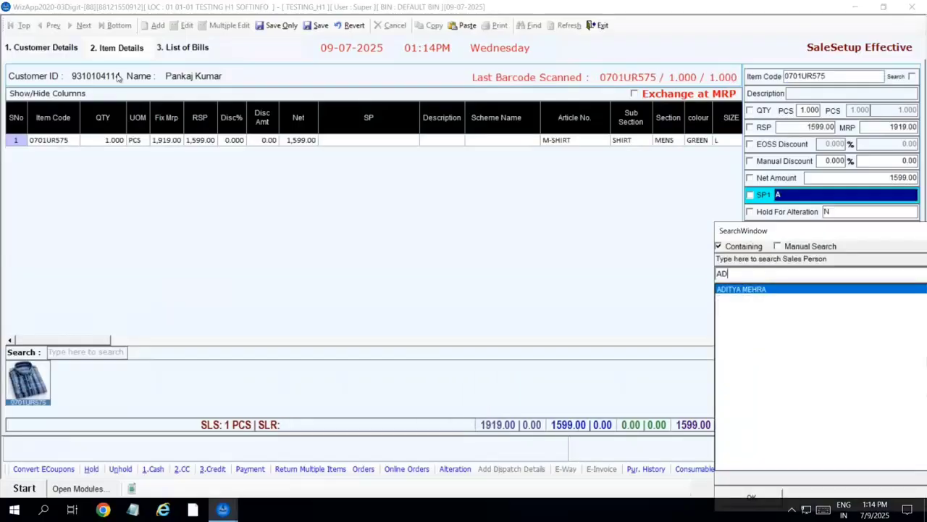
key("Return")
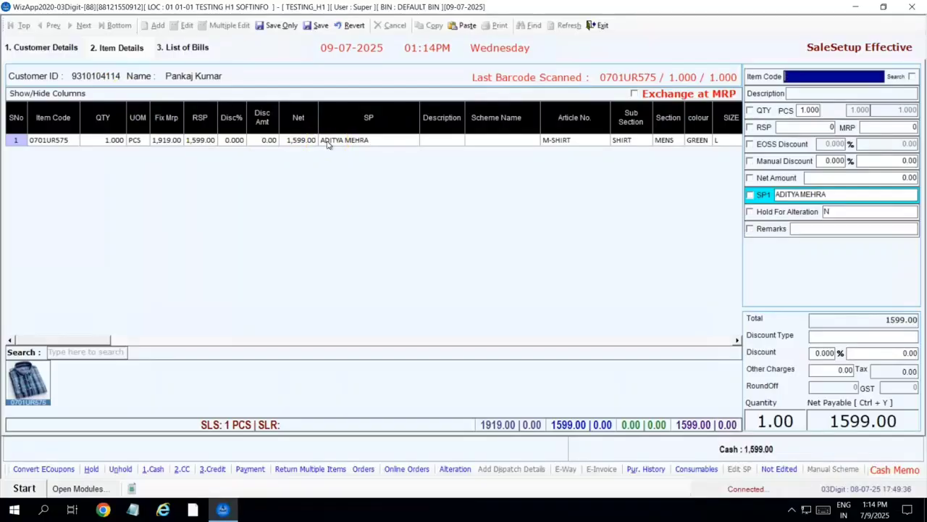
- Settle the 1,599.00 bill as 3.Credit, dismissing the print-to-file and printer notices
left_click(219, 469)
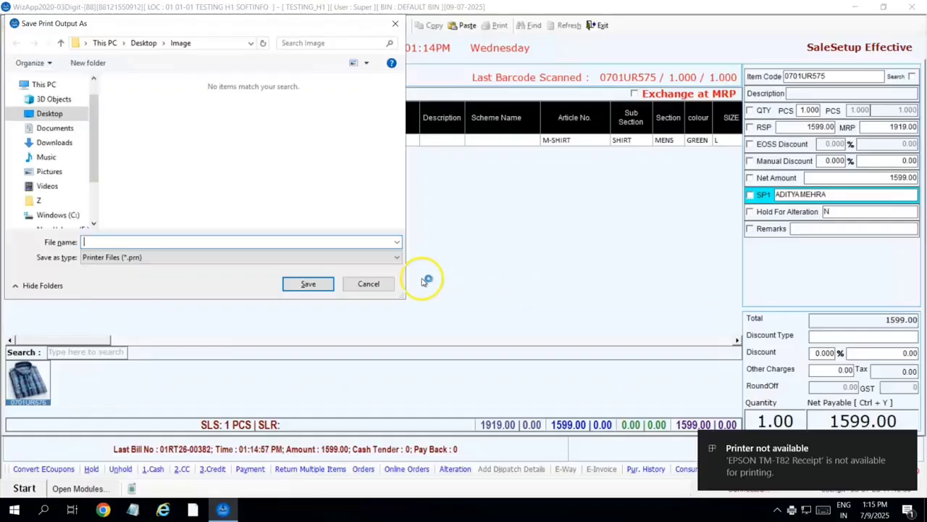
left_click(386, 281)
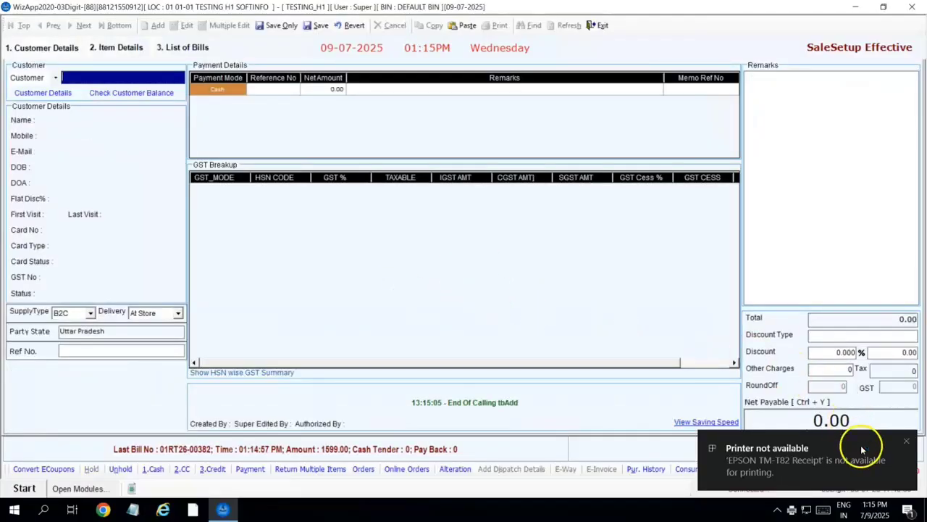
left_click(910, 441)
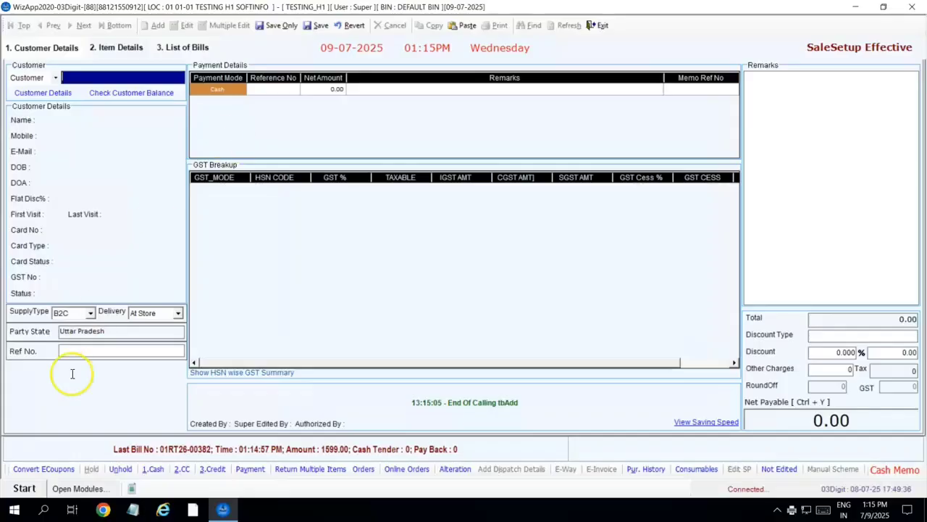
- Open Retail Customer Receipts and add a receipt for the customer owing 1,599.00 Dr
left_click(24, 488)
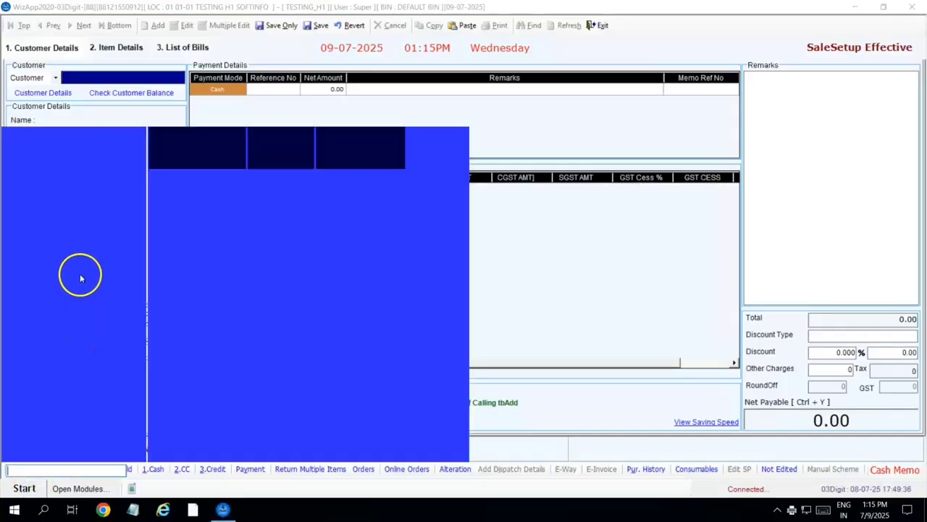
mouse_move(86, 264)
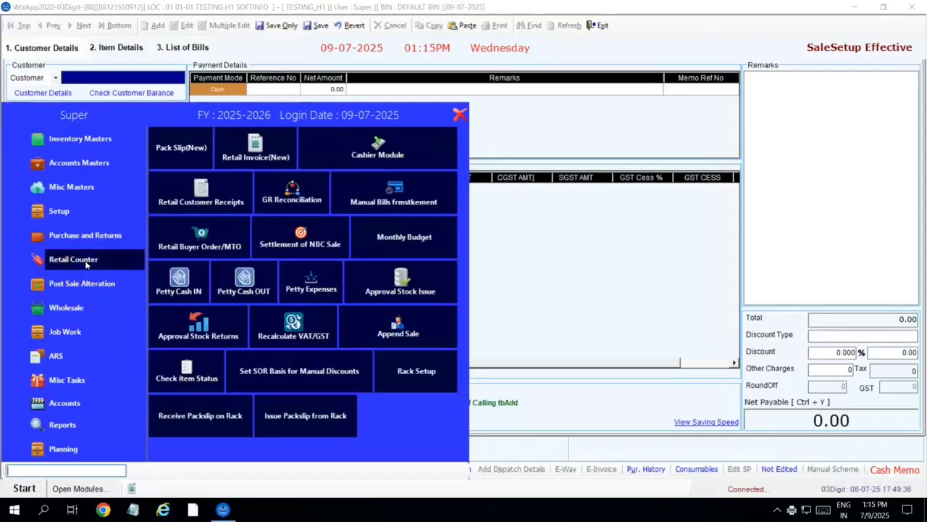
left_click(199, 209)
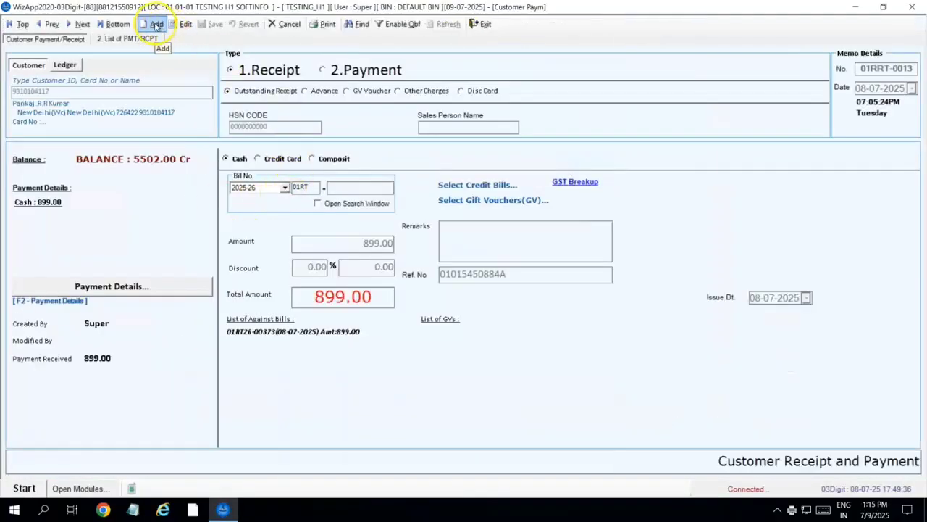
left_click(156, 26)
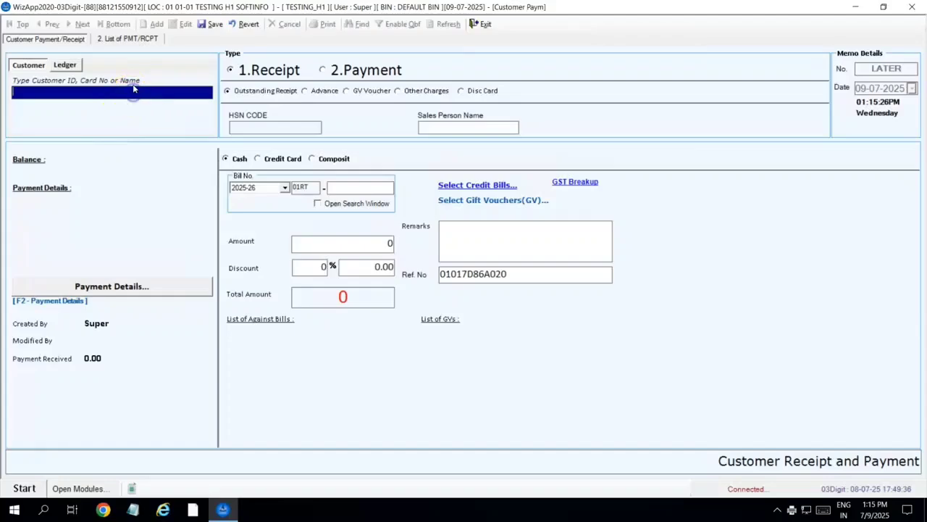
key("Return")
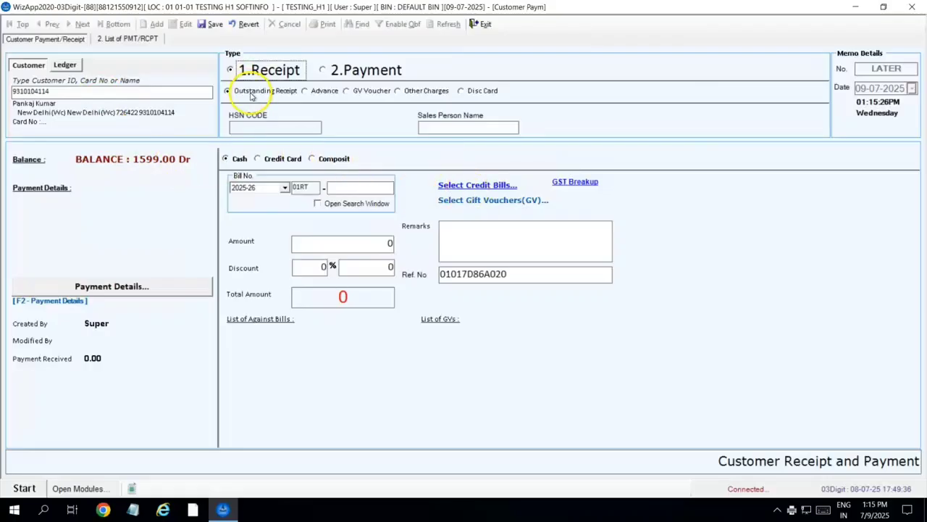
- Receive 1,000.00 against credit bill 01RT26-00382 through Select Credit Bills
left_click(474, 186)
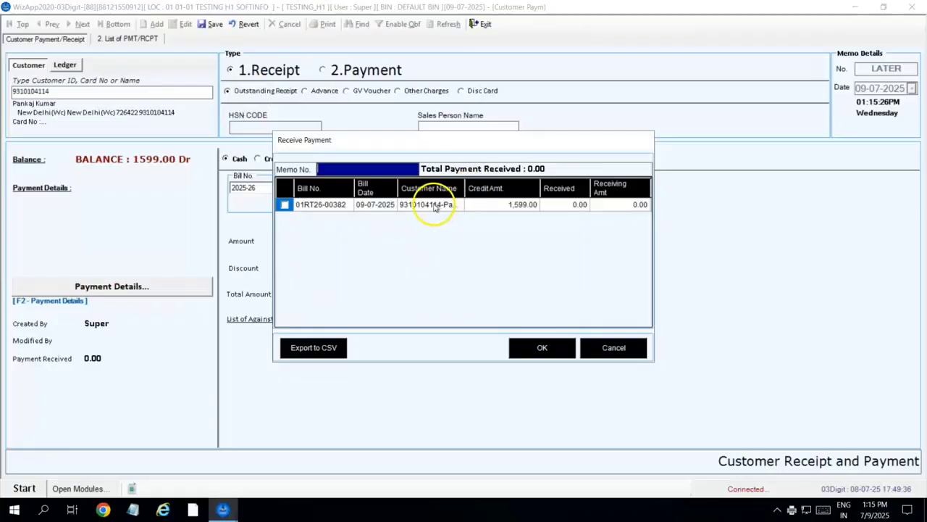
left_click(284, 205)
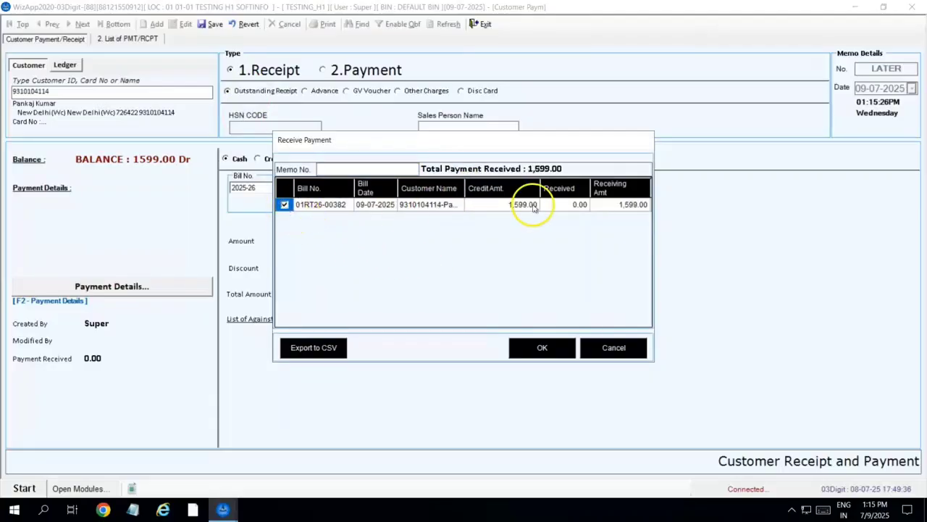
left_click(607, 208)
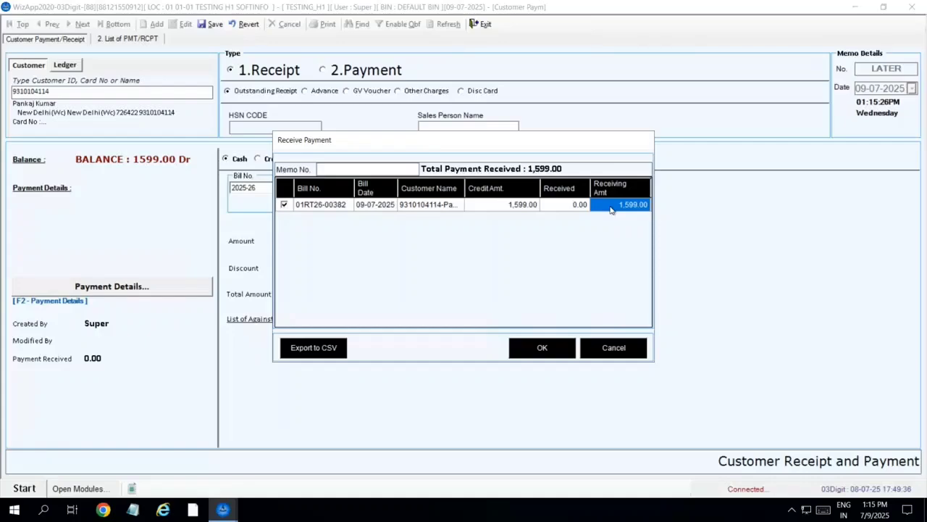
type("1000")
key("Tab")
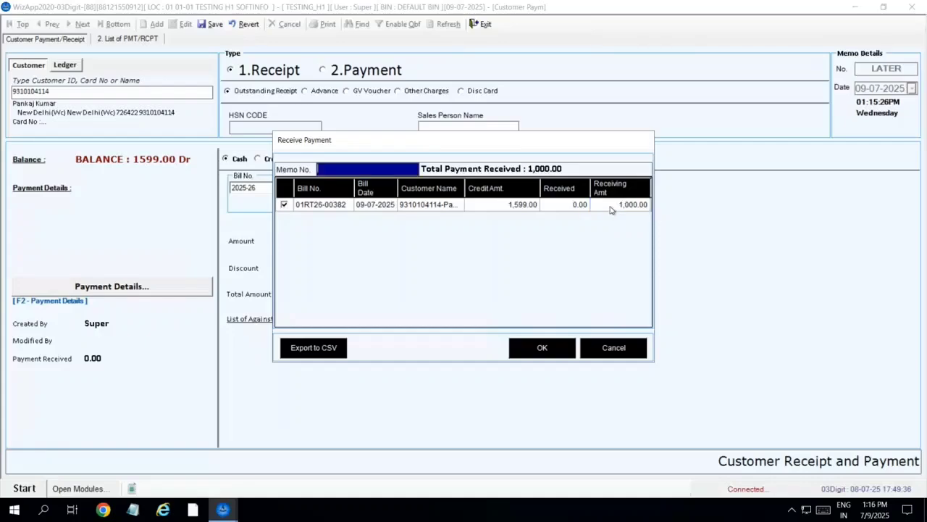
left_click(549, 350)
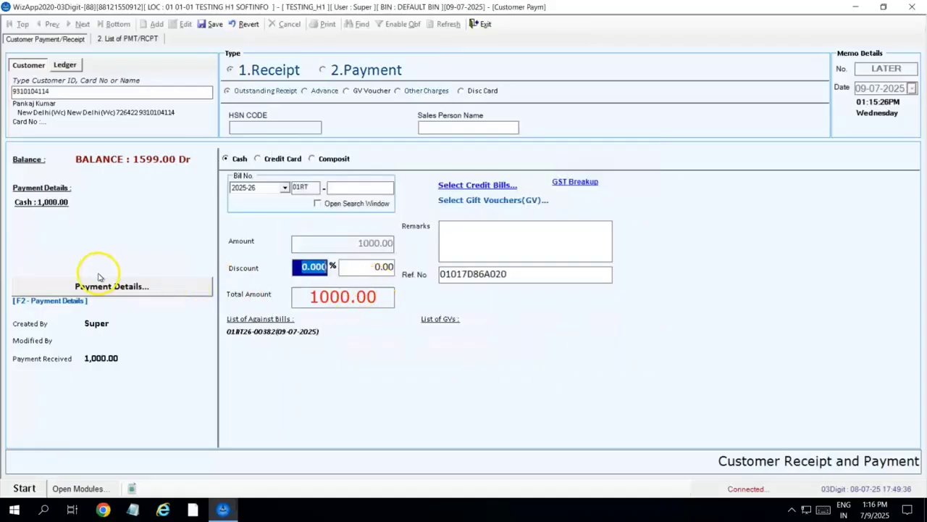
- Save the receipt as memo 01RRT-0014 without printing
left_click(212, 24)
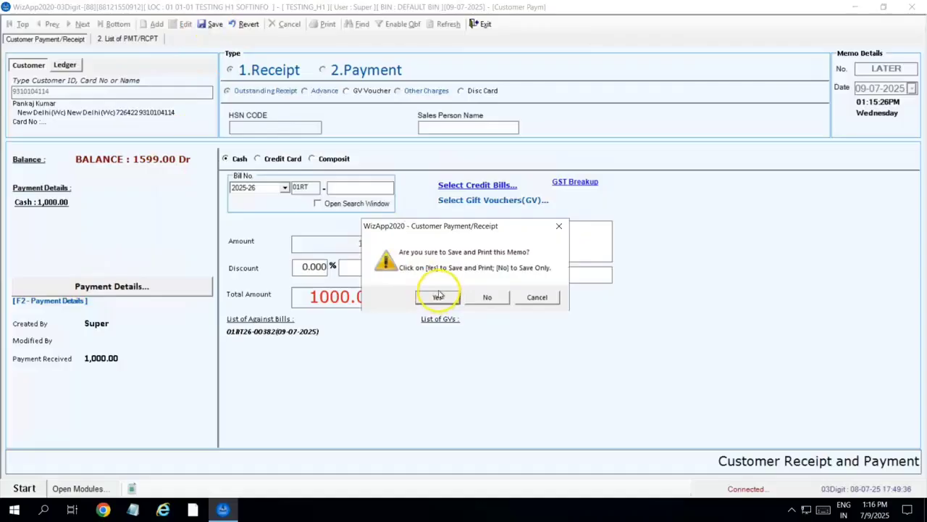
left_click(487, 299)
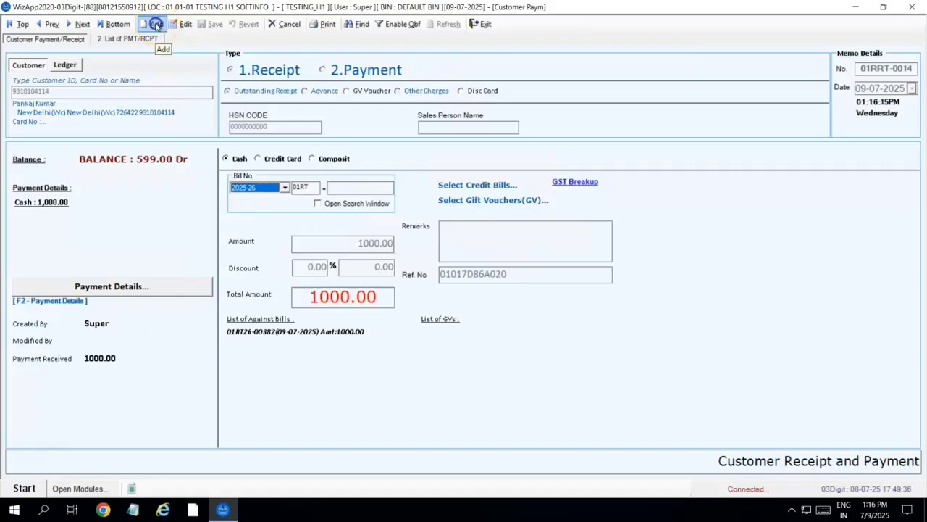
- Add a new receipt and load the same customer by correcting their ID number
left_click(155, 24)
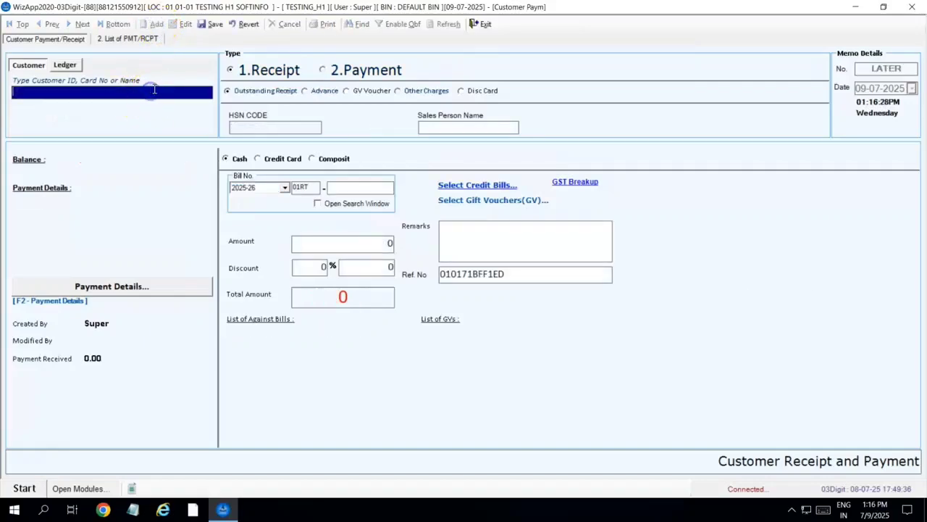
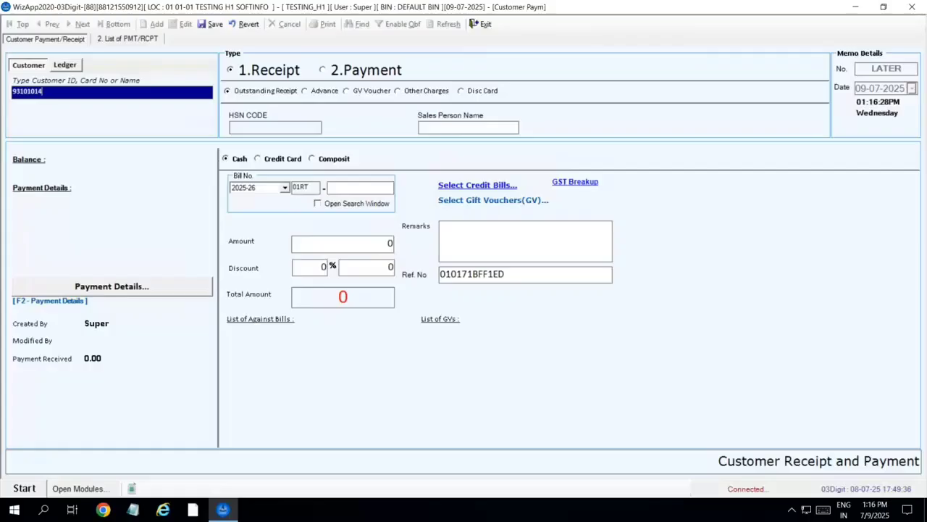
key("Return")
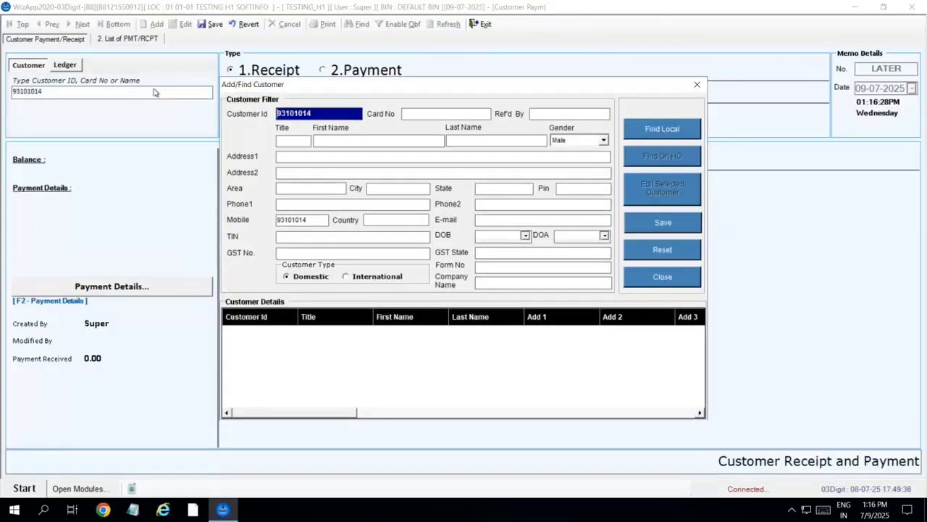
left_click(662, 276)
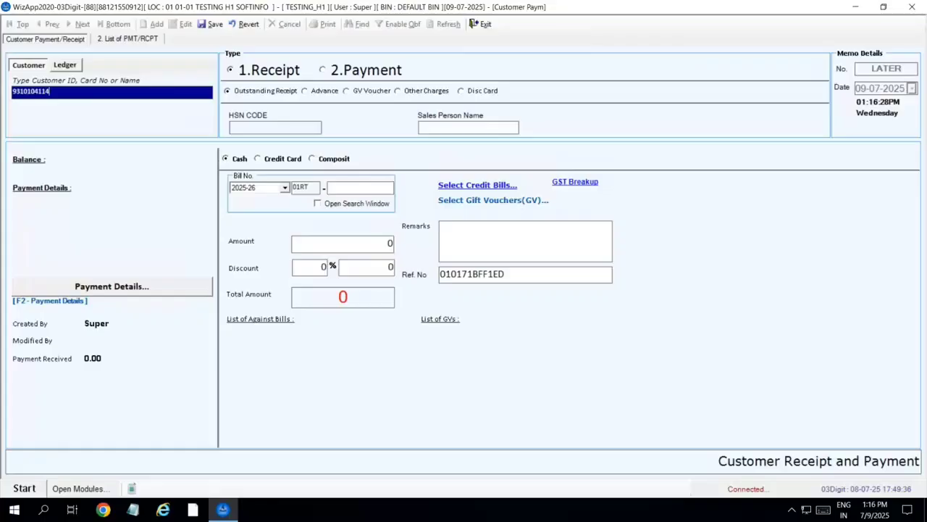
key("Return")
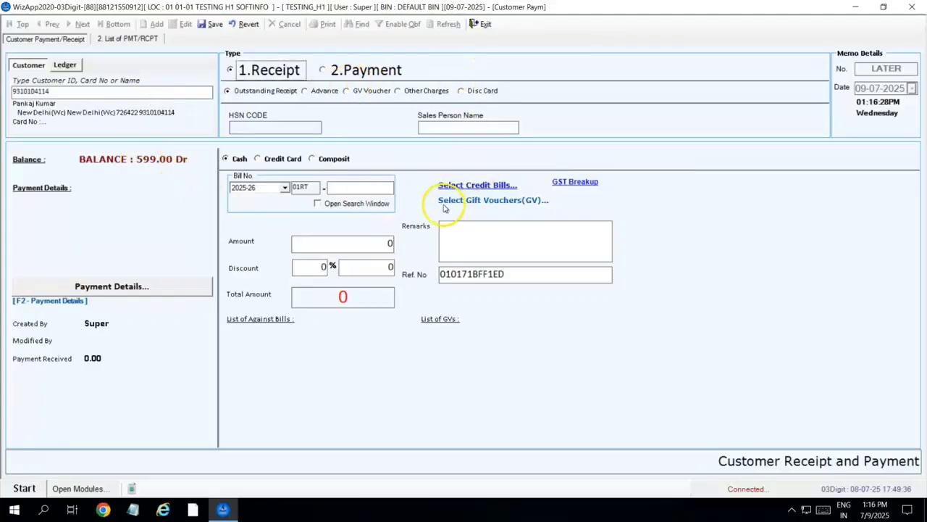
- Apply the remaining 599.00 to bill 01RT26-00382 and save as memo 01RRT-0015 unprinted
left_click(458, 186)
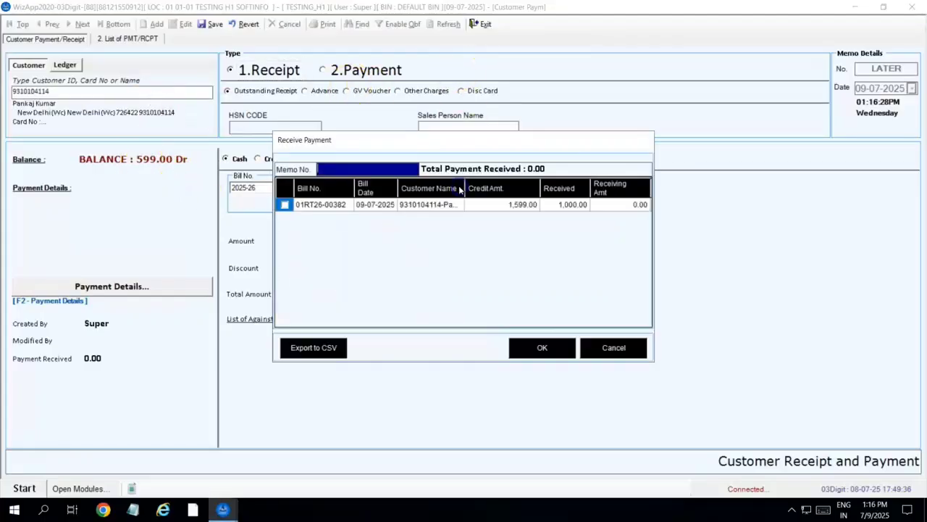
left_click(495, 208)
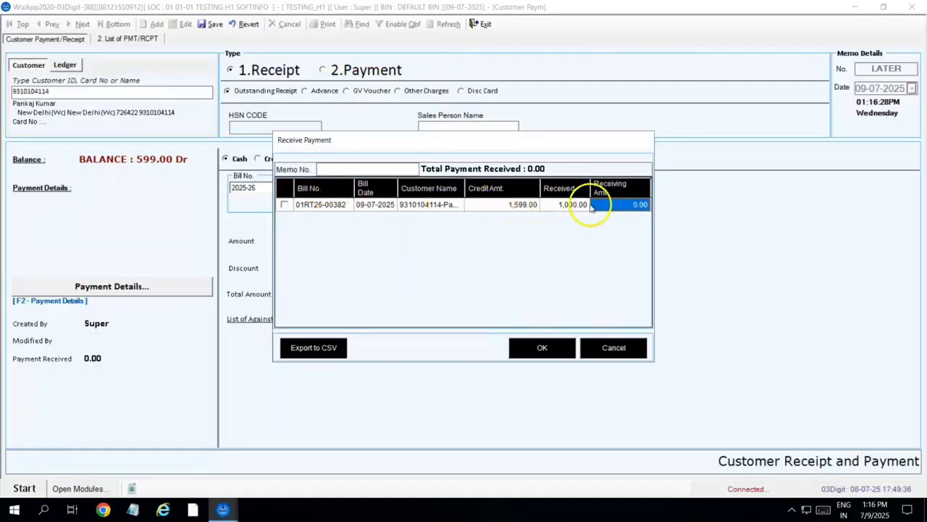
left_click(284, 205)
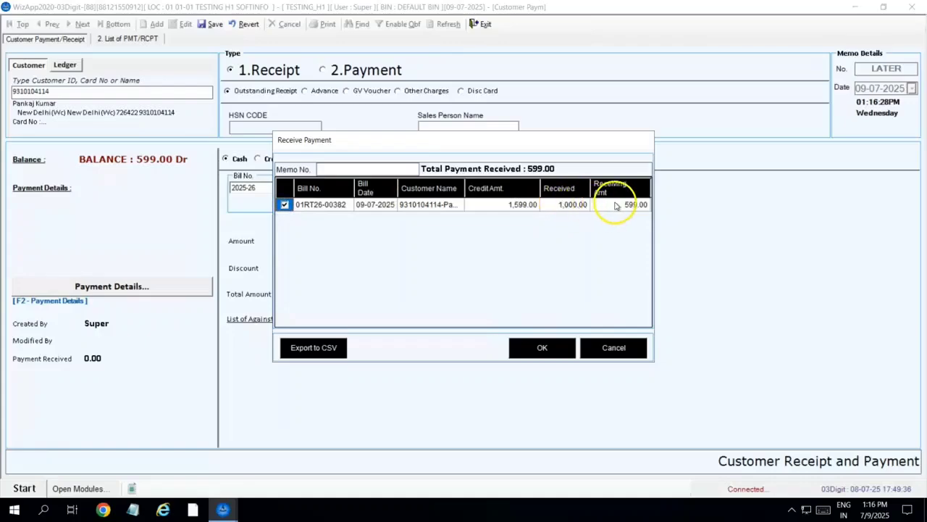
left_click(542, 347)
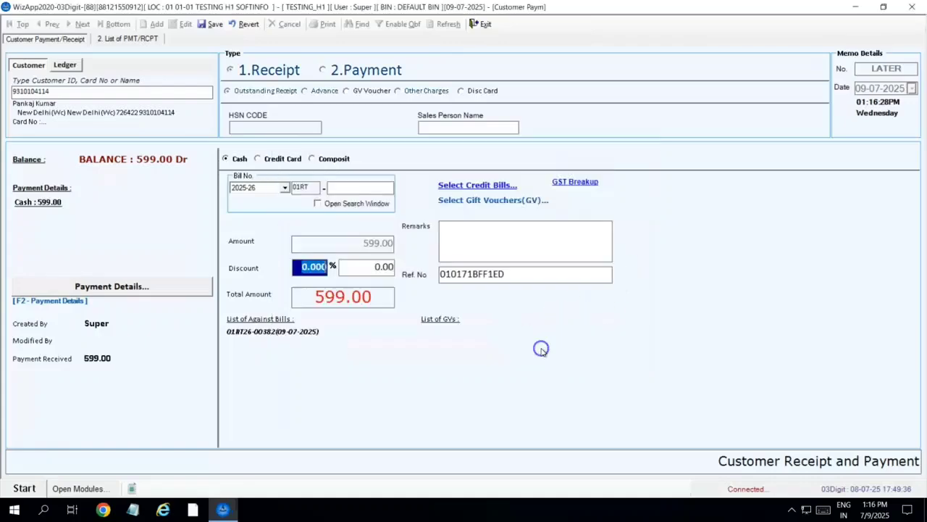
left_click(212, 24)
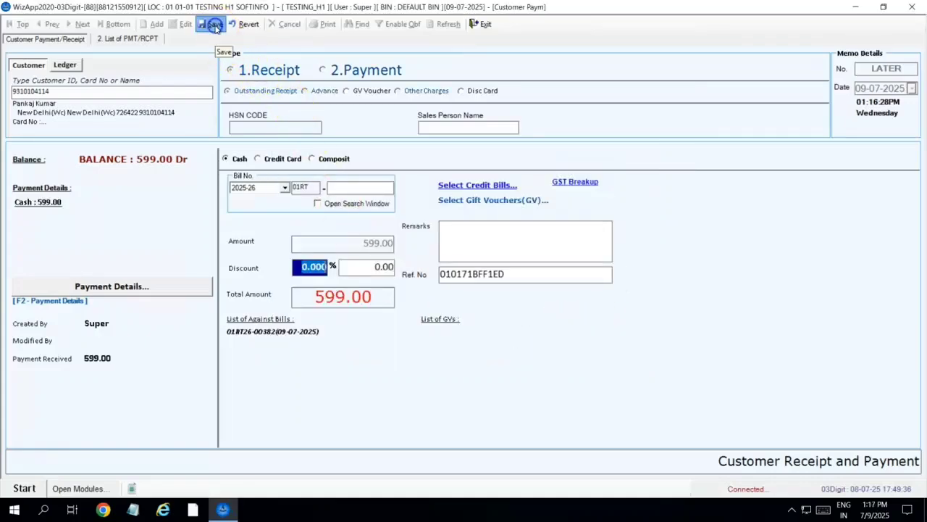
left_click(478, 297)
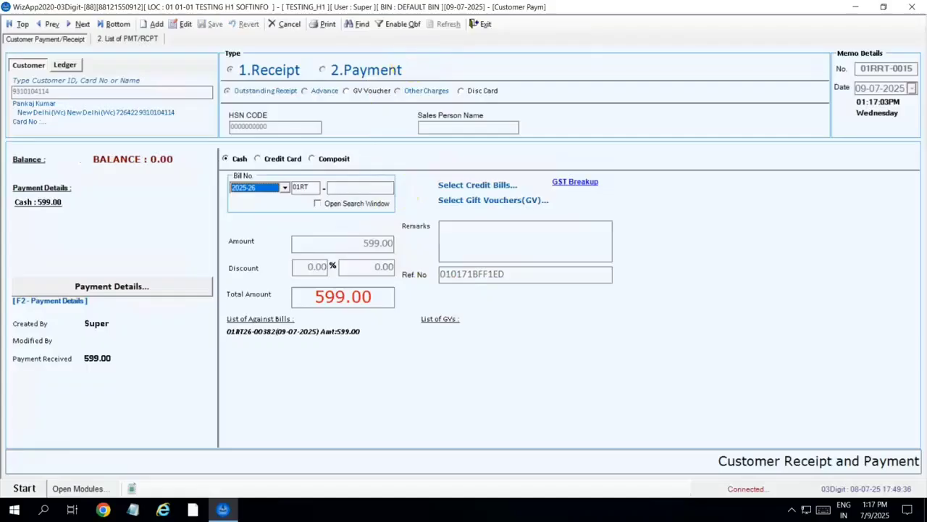
- Close the receipt form and bill item 0701UR580 to the customer with salesperson AD
left_click(480, 24)
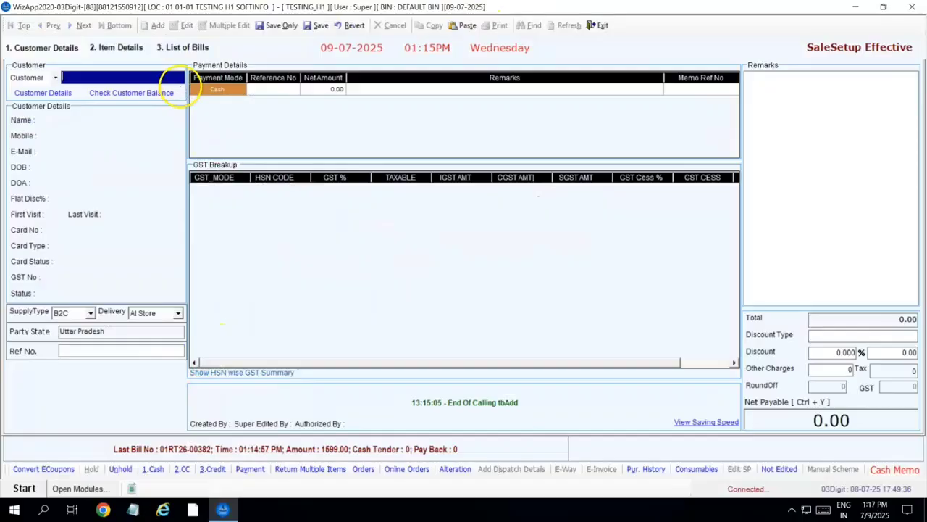
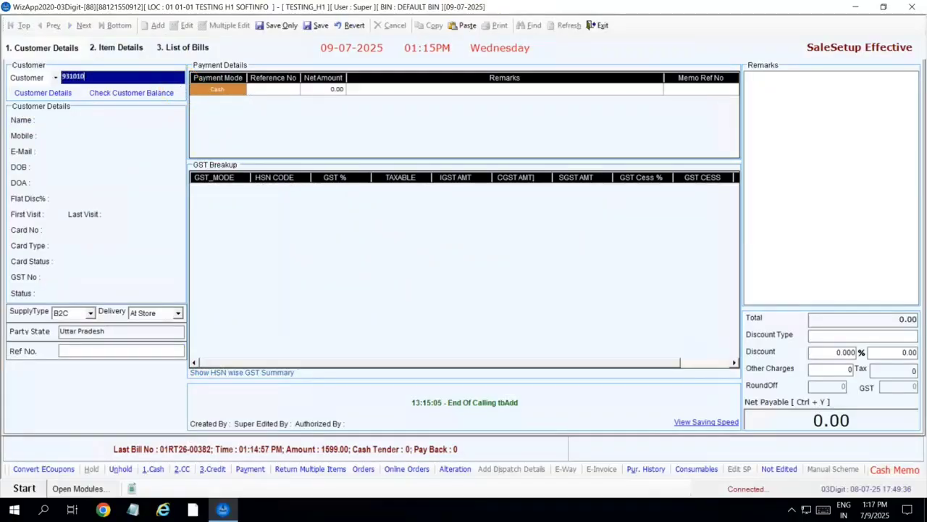
key("Return")
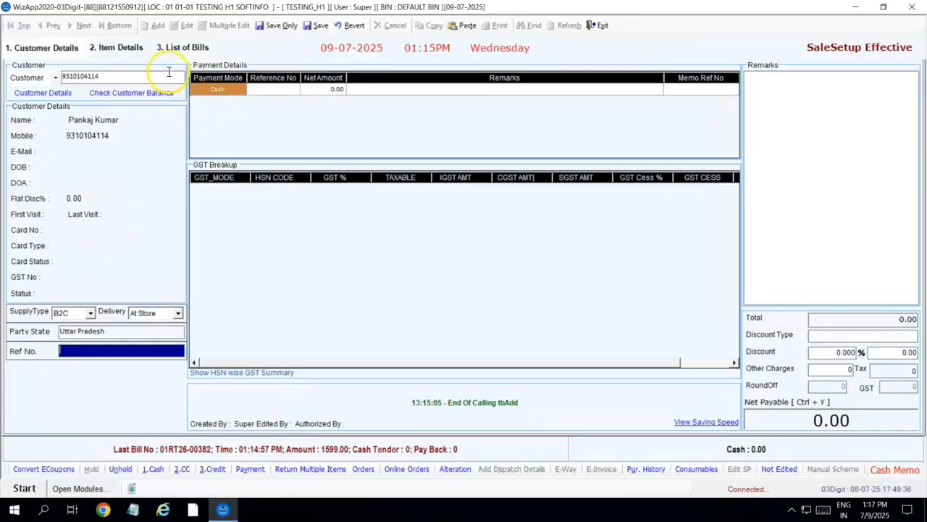
left_click(116, 47)
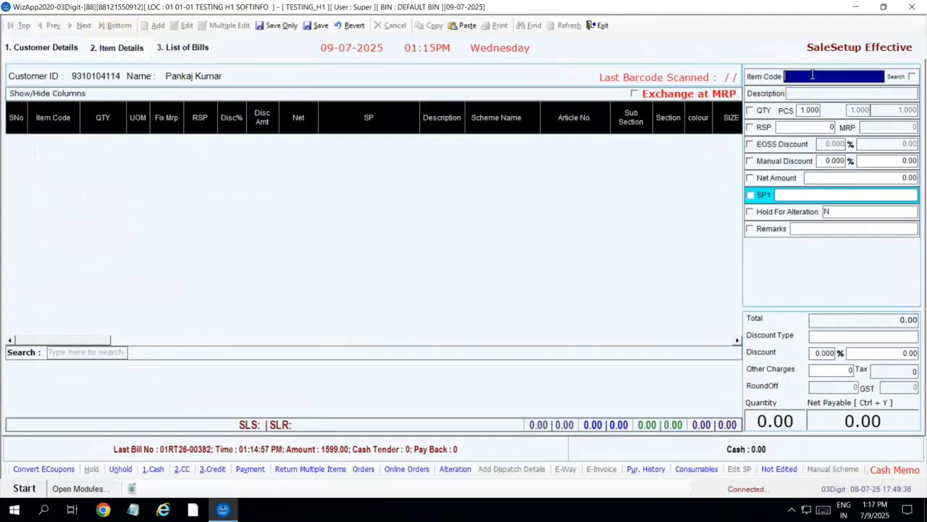
type("0701UR580")
key("Return")
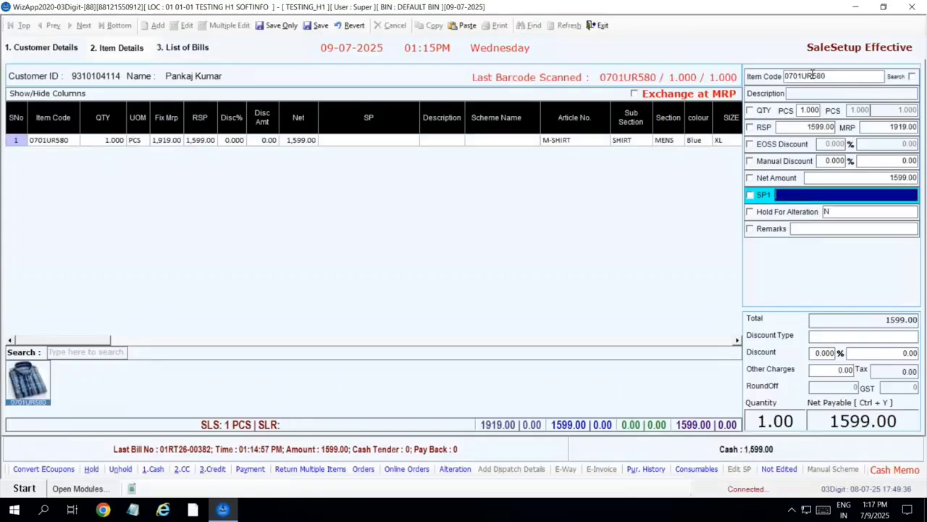
type("AD")
key("Return")
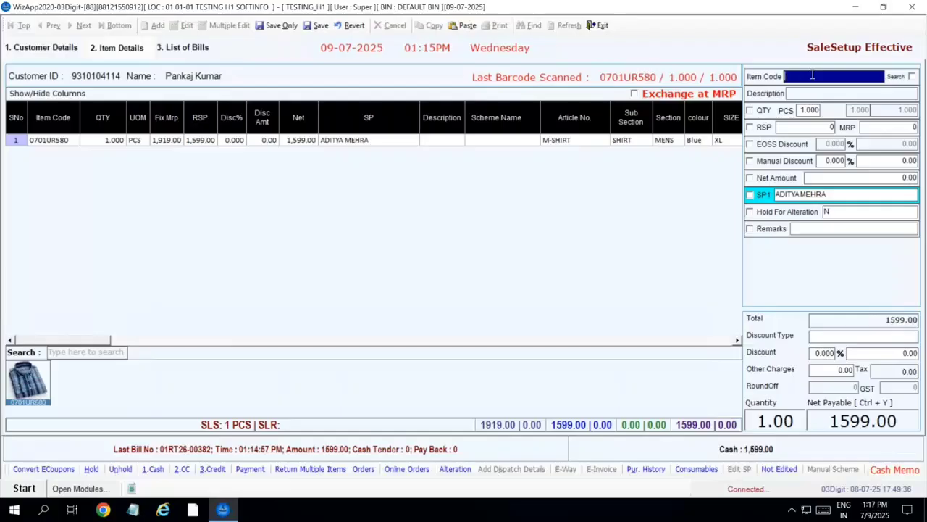
- Settle as credit and save bill 01RT26-00383 using Save Only
left_click(213, 469)
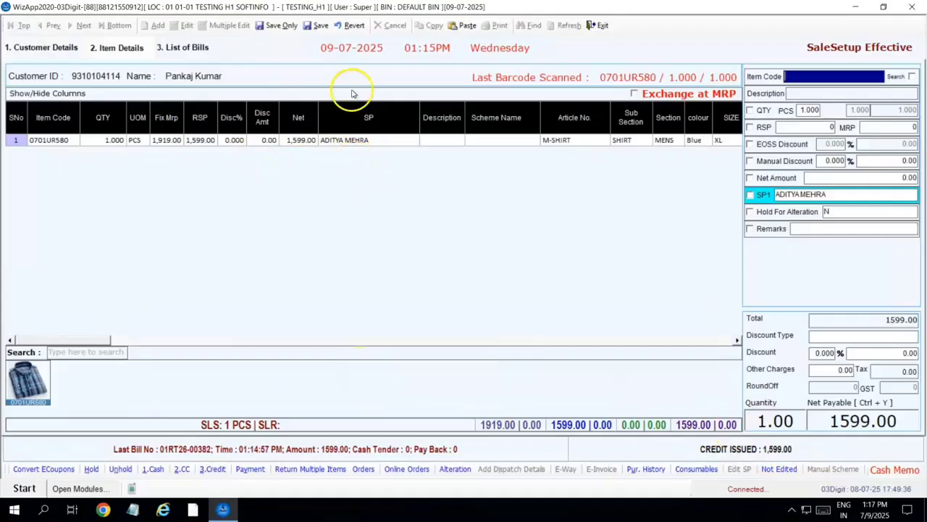
left_click(319, 26)
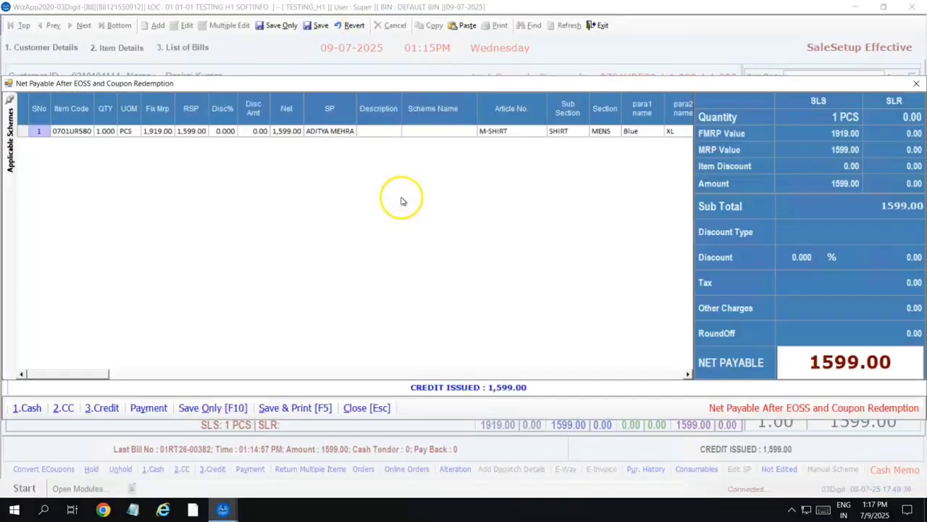
left_click(218, 410)
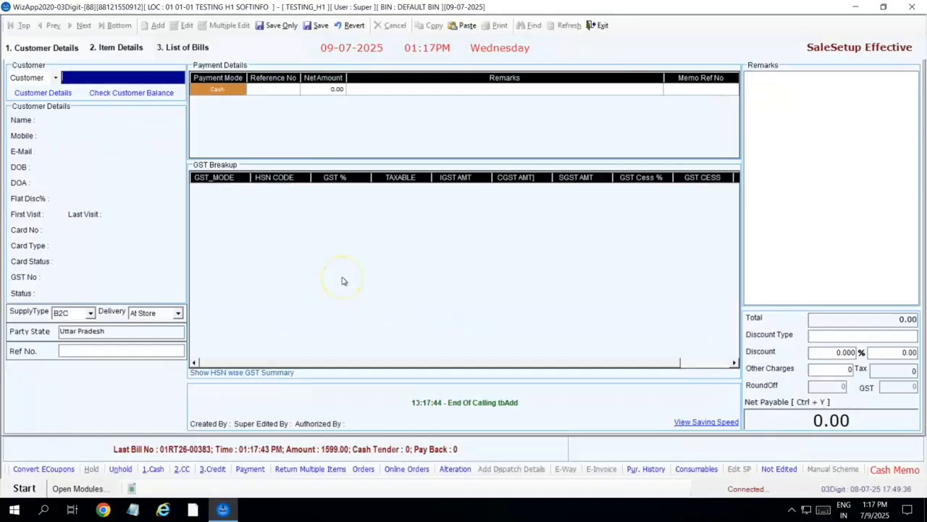
- Enter a return of item 0701UR580 at quantity -1 and settle -1,599.00 as credit
left_click(137, 52)
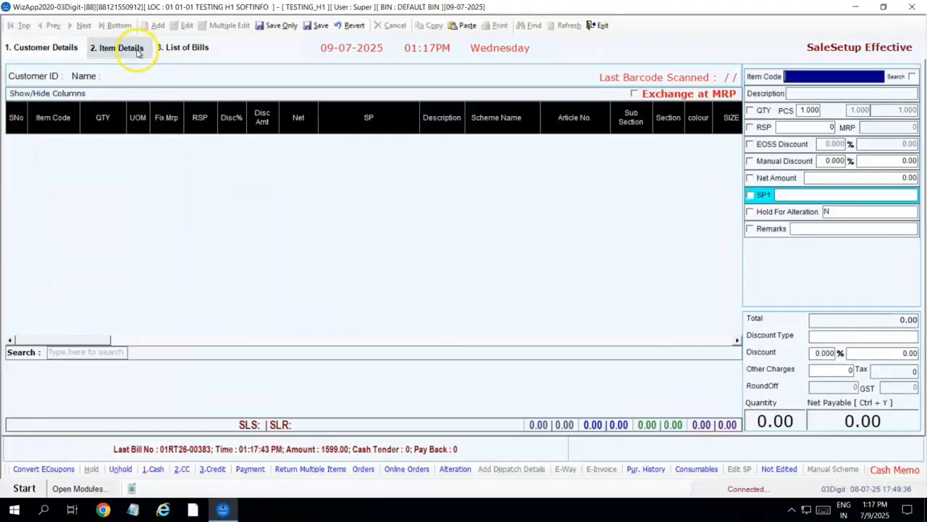
type("0701UR5")
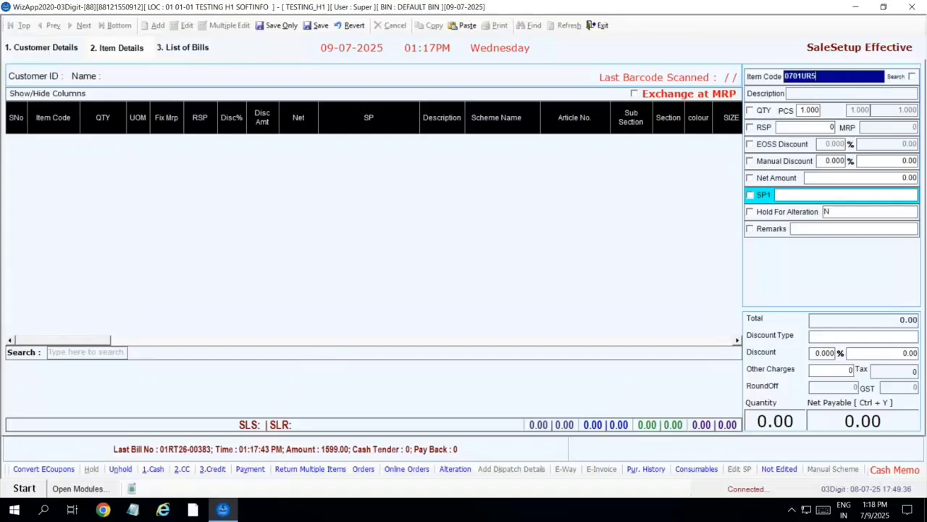
key("BackSpace")
type("0701")
key("Return")
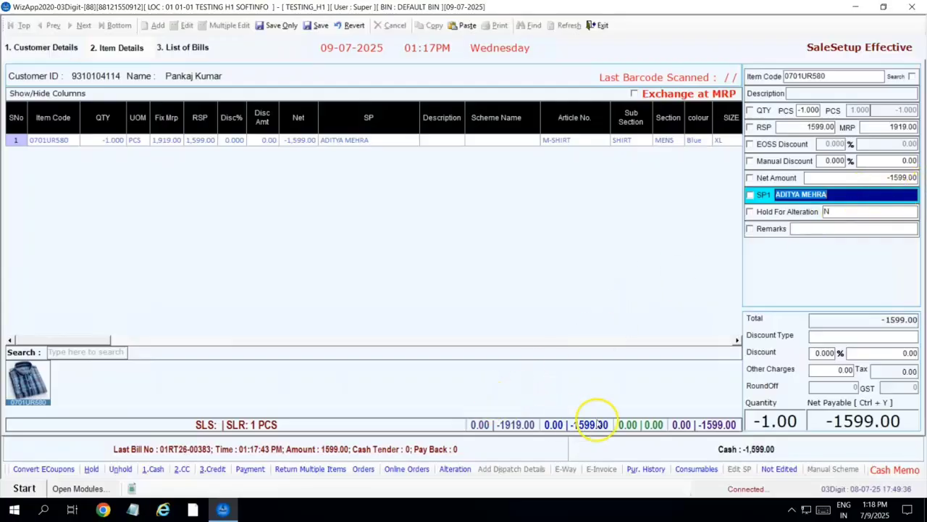
left_click(212, 469)
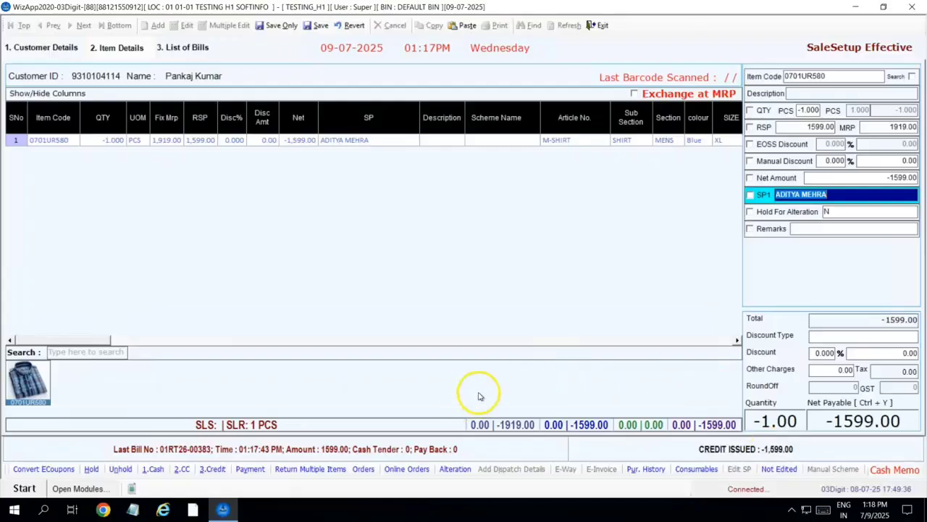
left_click(317, 25)
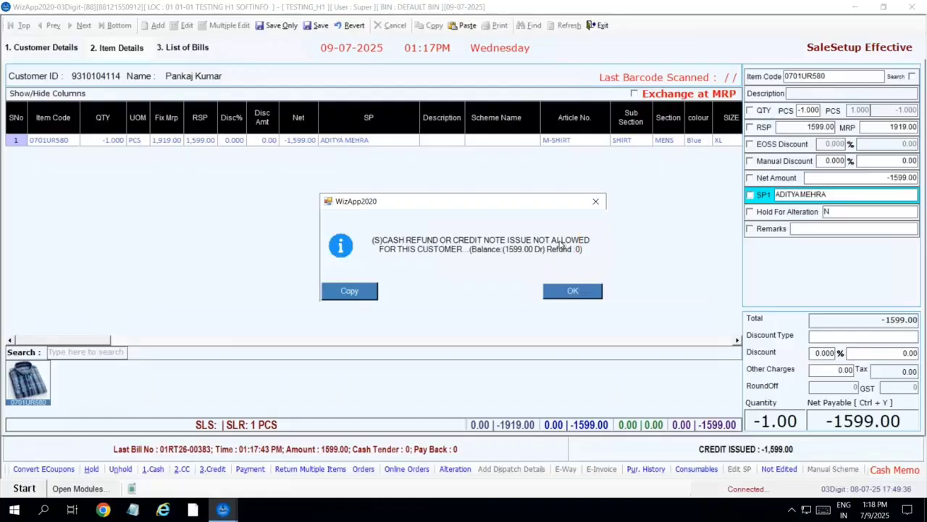
left_click(564, 290)
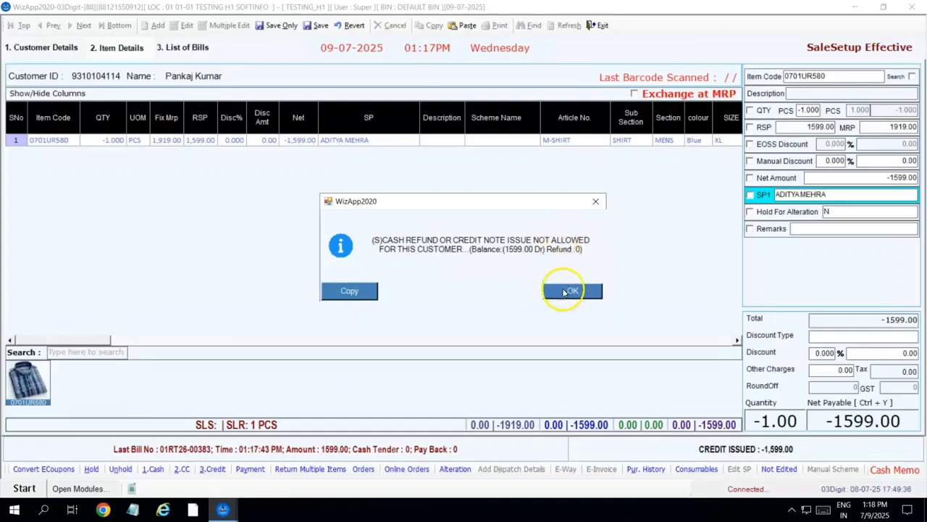
- Settle the return as a 1,599 CREDIT REFUND against bill 01RT26-00383 and save it
left_click(250, 469)
type("cre")
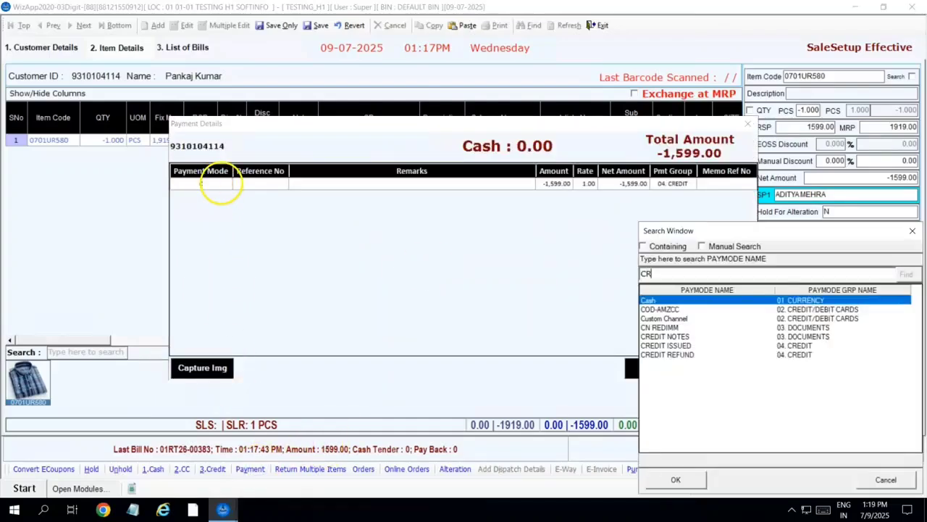
key("Down")
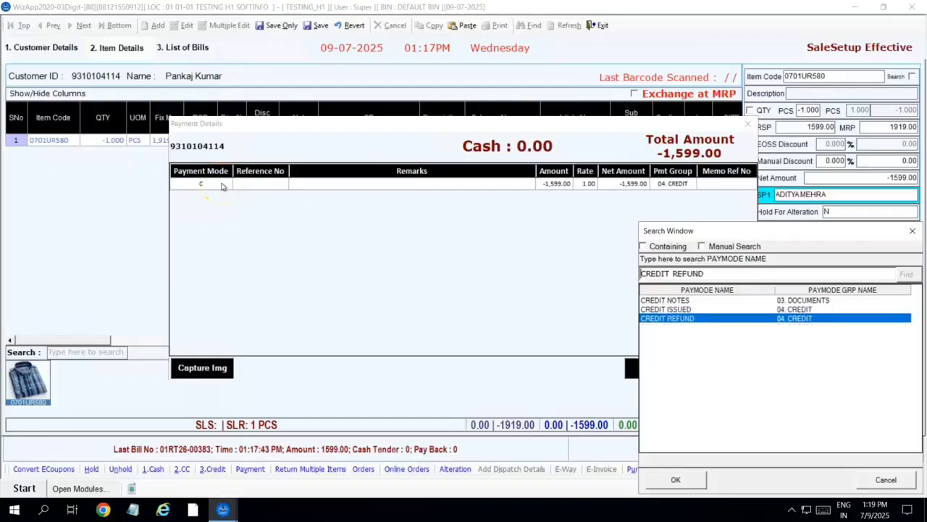
key("Return")
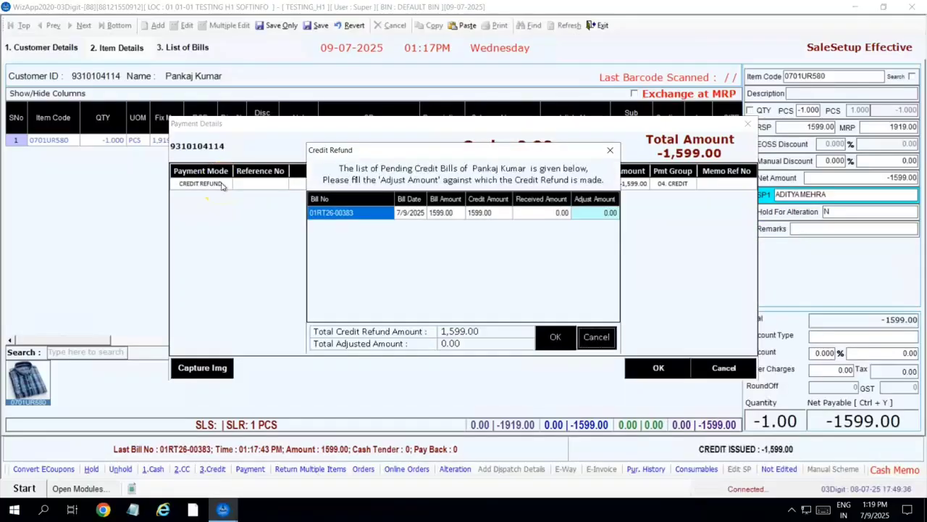
left_click(582, 212)
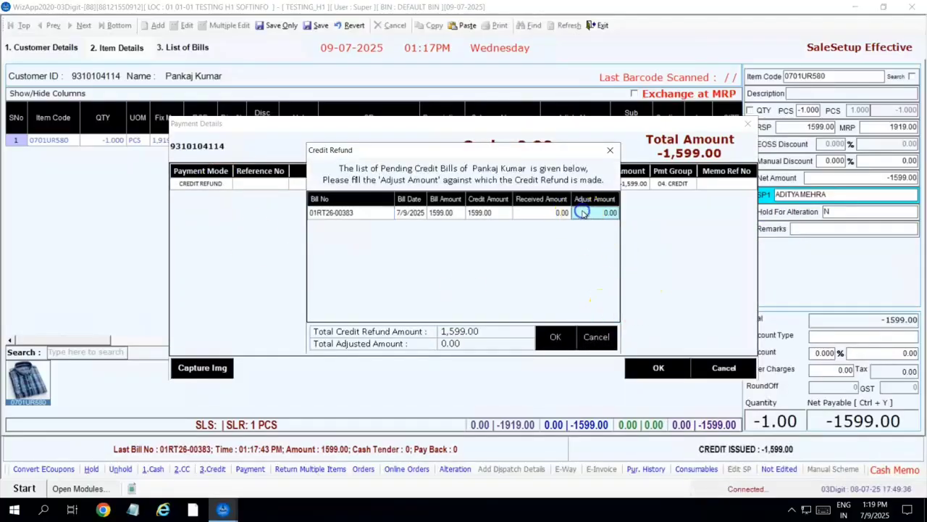
type("1599")
left_click(556, 337)
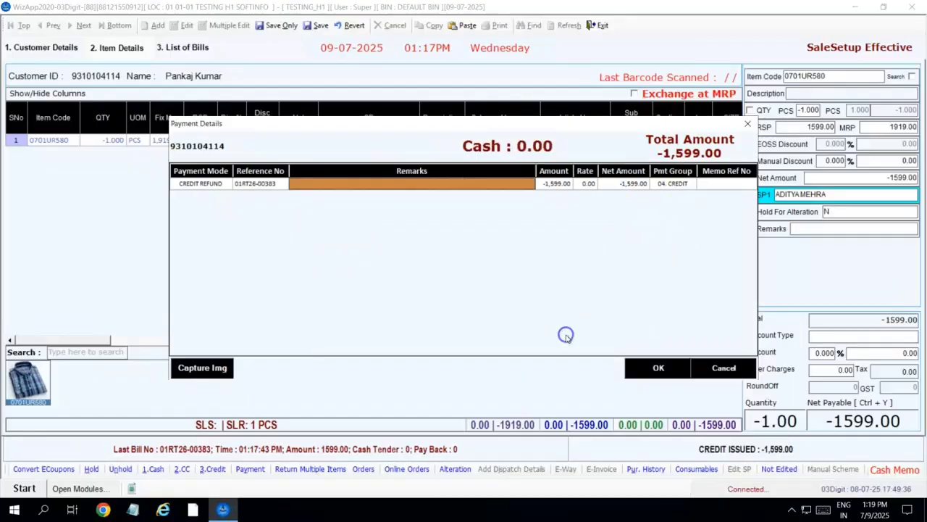
left_click(642, 374)
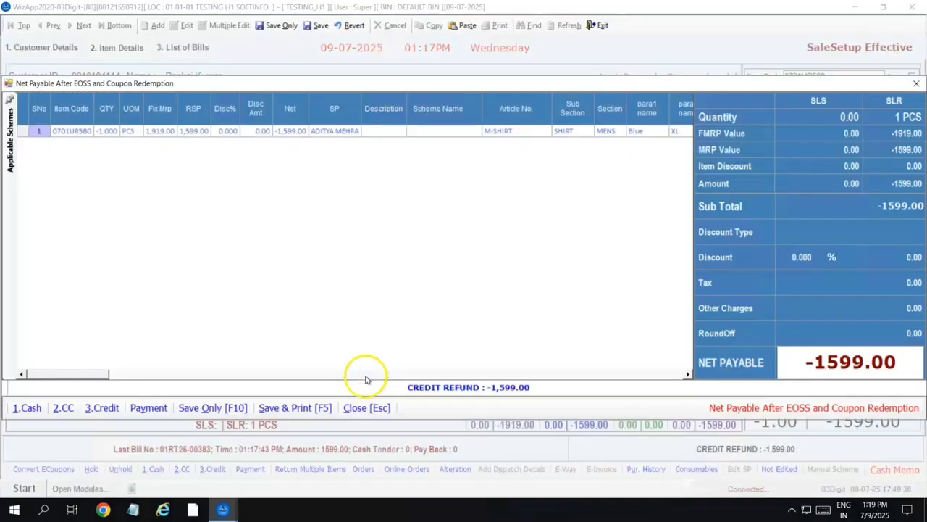
left_click(256, 410)
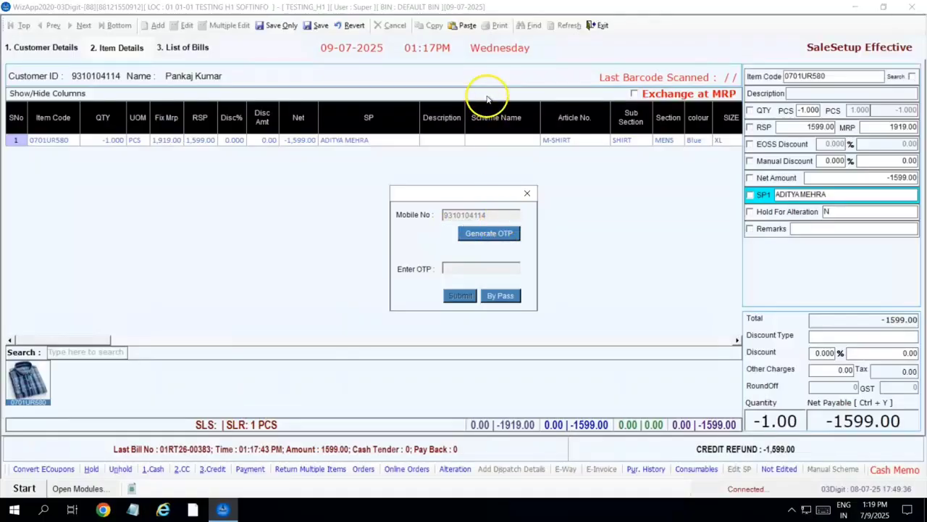
- Bypass OTP verification to save refund bill 01RTF26-0003, then exit the billing screen
left_click(498, 238)
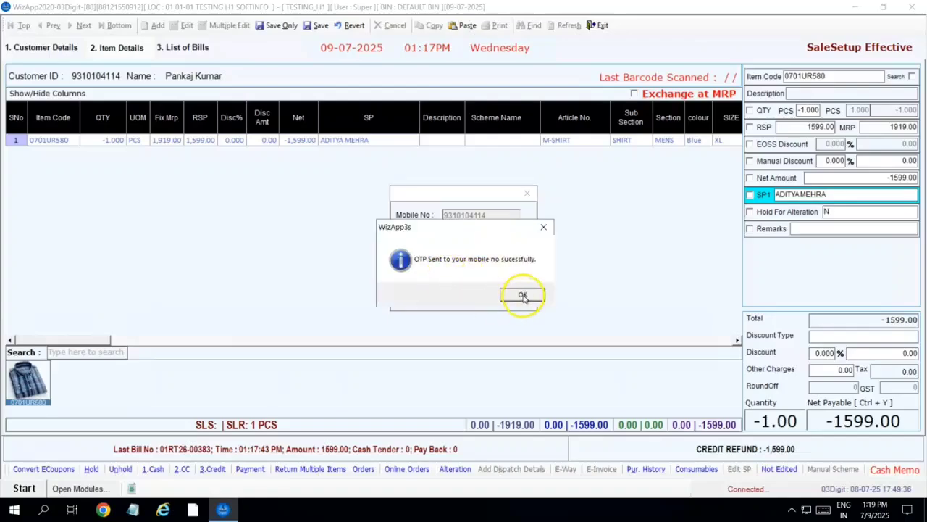
left_click(522, 297)
left_click(466, 274)
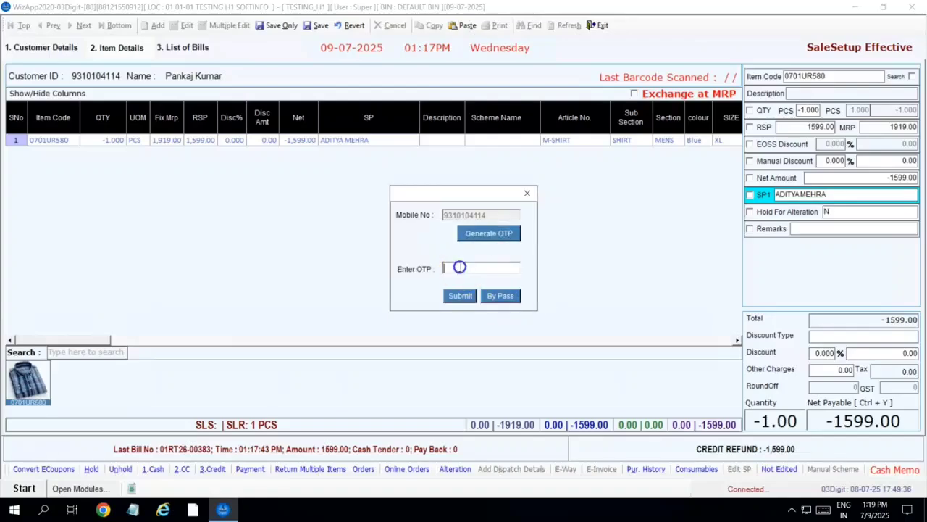
type("SDSD")
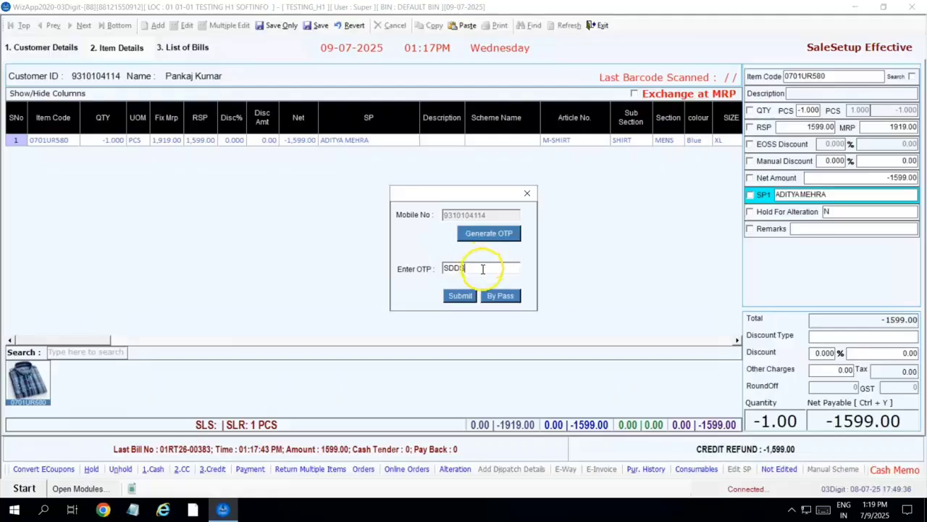
key("ctrl+a")
key("BackSpace")
left_click(511, 297)
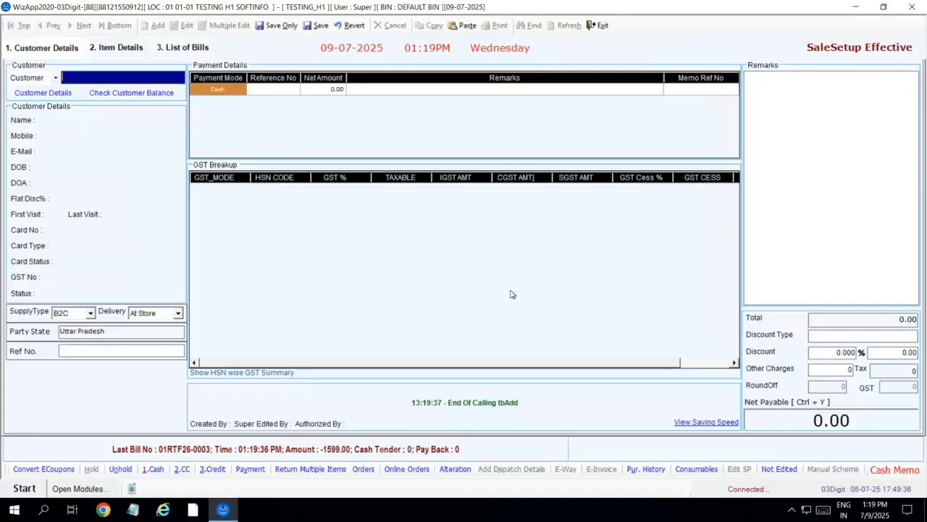
left_click(599, 25)
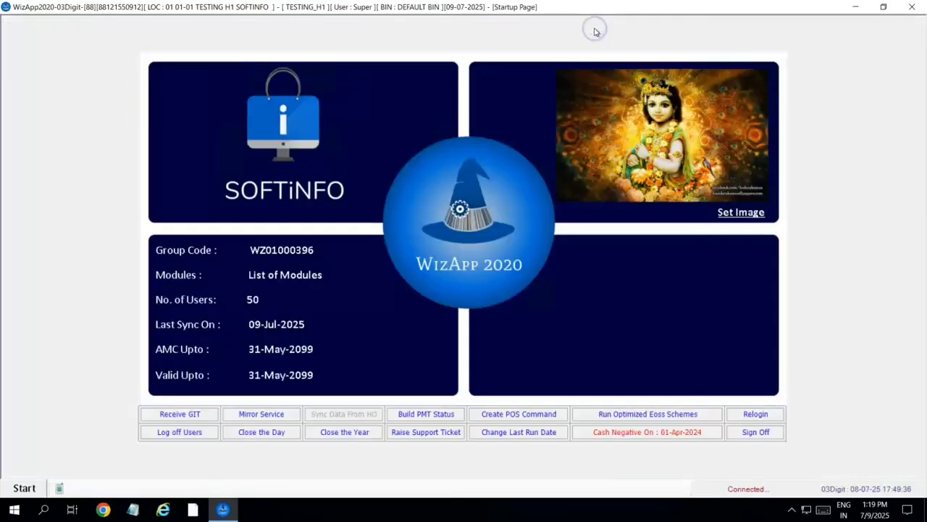
- Open Retail Customer Receipts from the Start menu's Retail Counter modules
left_click(16, 488)
mouse_move(77, 259)
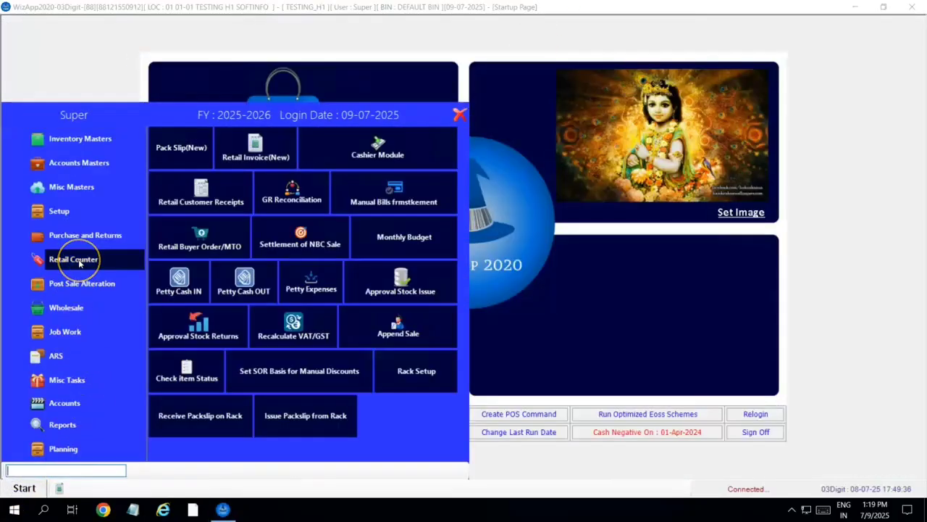
left_click(204, 205)
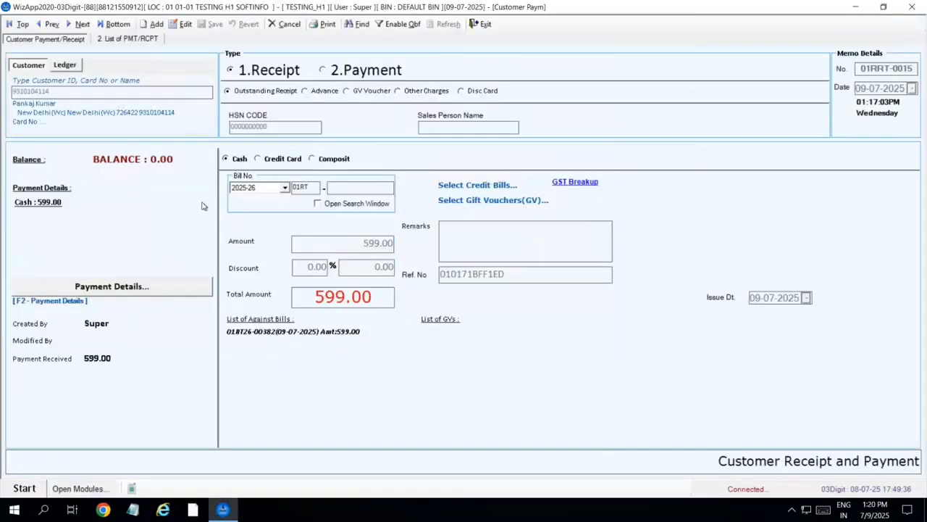
- Save a 3,000 cash Advance receipt for the customer without printing, then exit the form
left_click(154, 24)
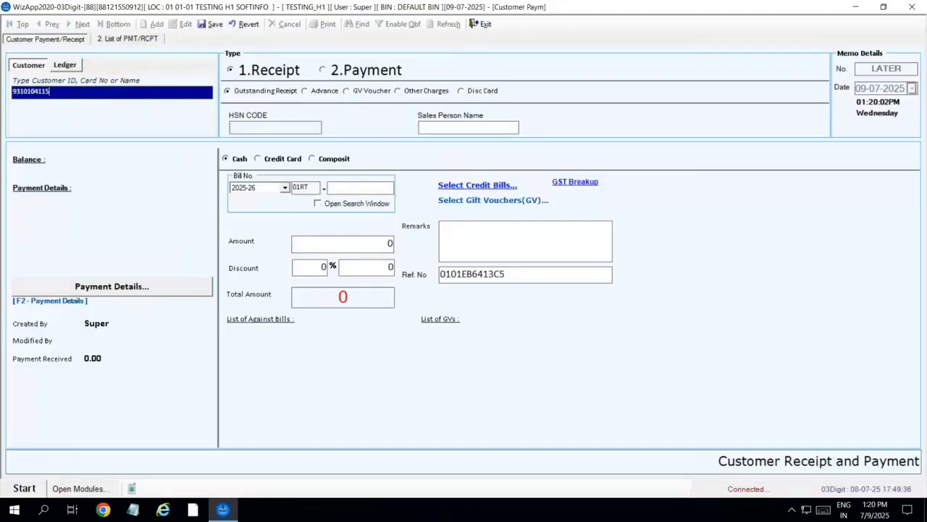
key("Return")
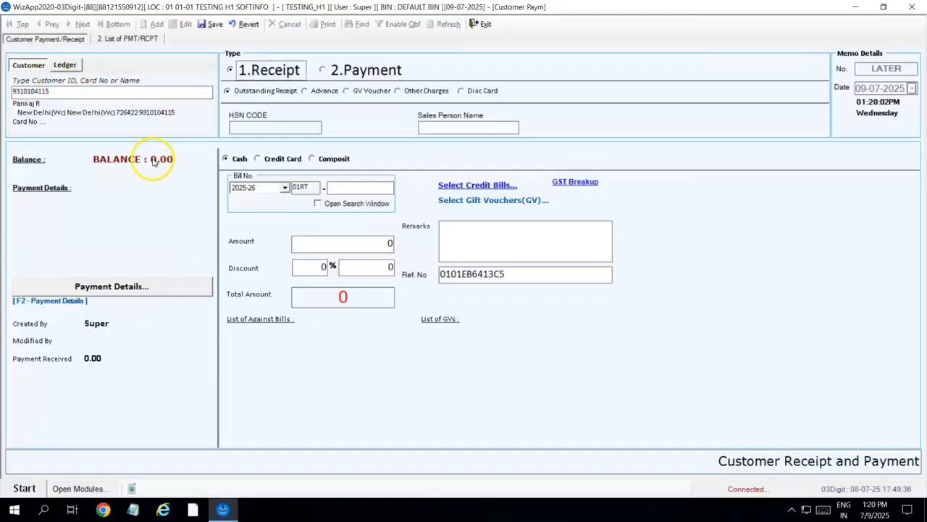
left_click(324, 92)
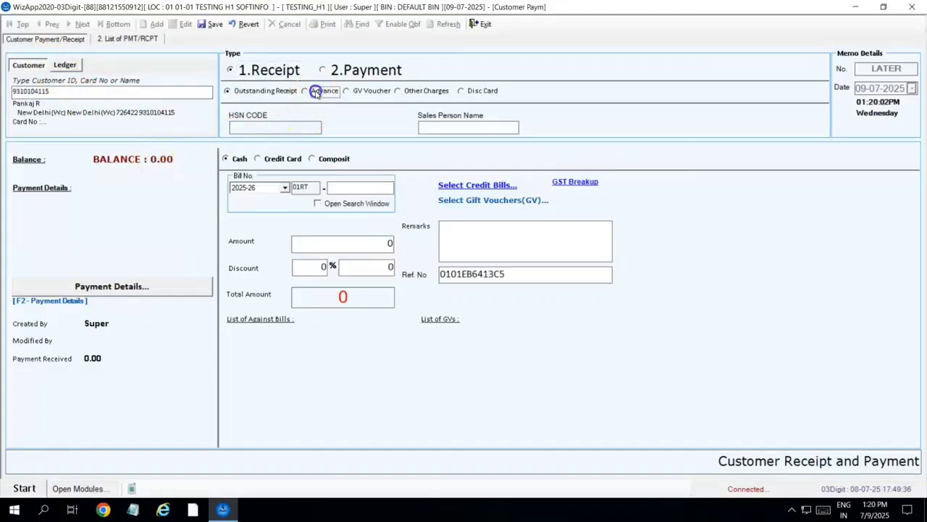
left_click(344, 242)
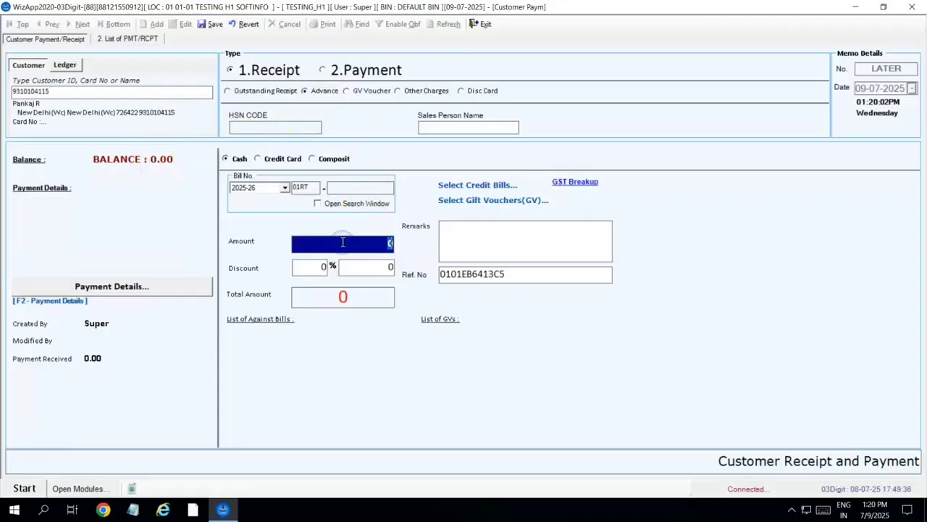
type("3000")
key("Tab")
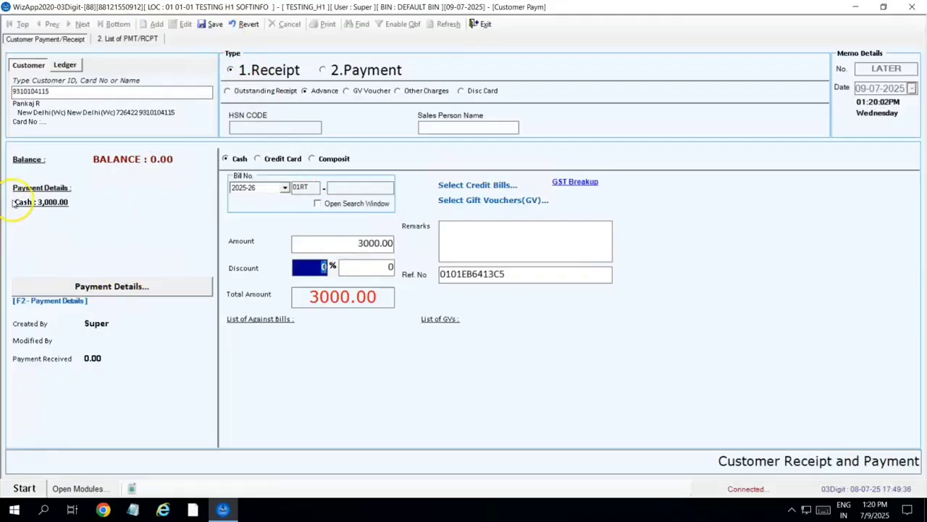
left_click(213, 29)
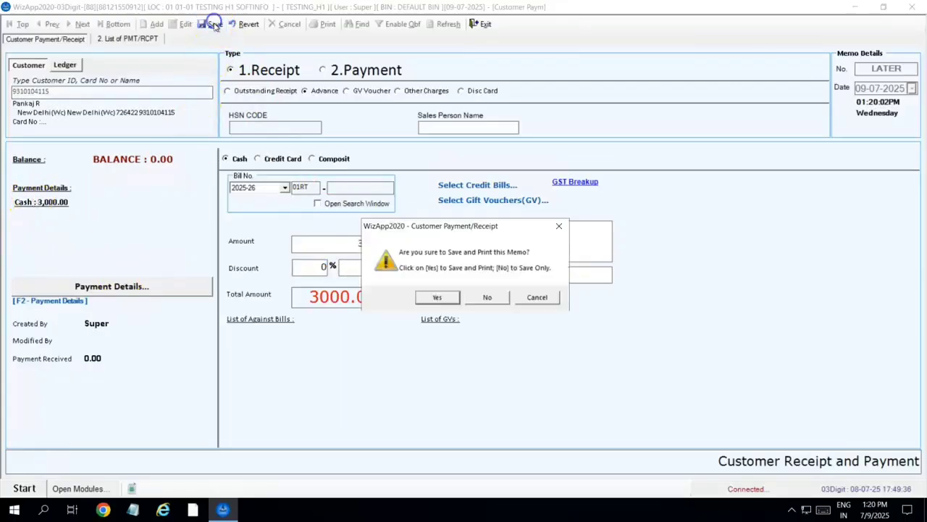
left_click(484, 298)
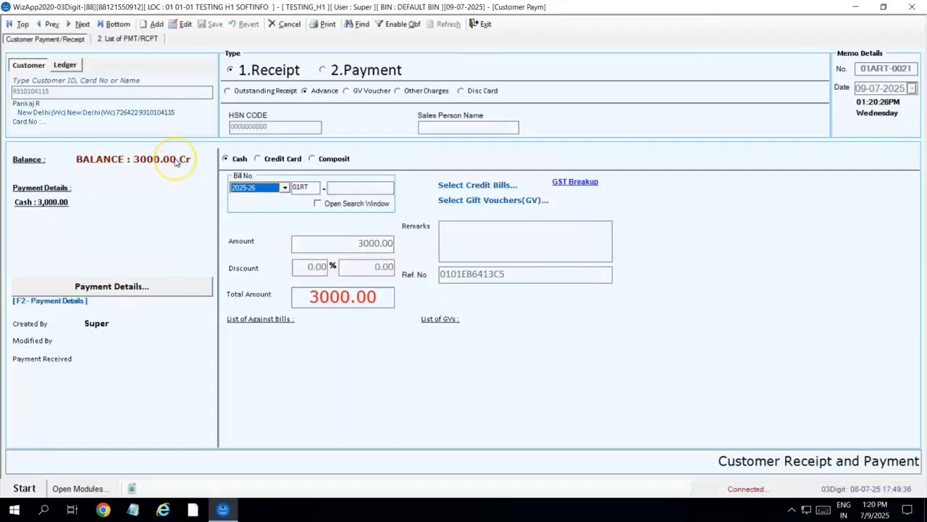
left_click(481, 23)
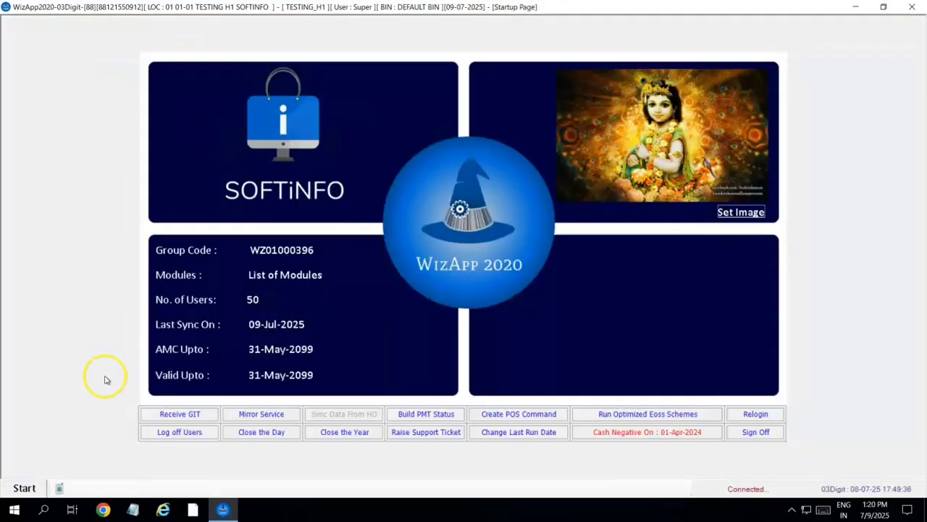
- Start a new Retail Invoice and load the customer by their ID
left_click(24, 488)
mouse_move(76, 258)
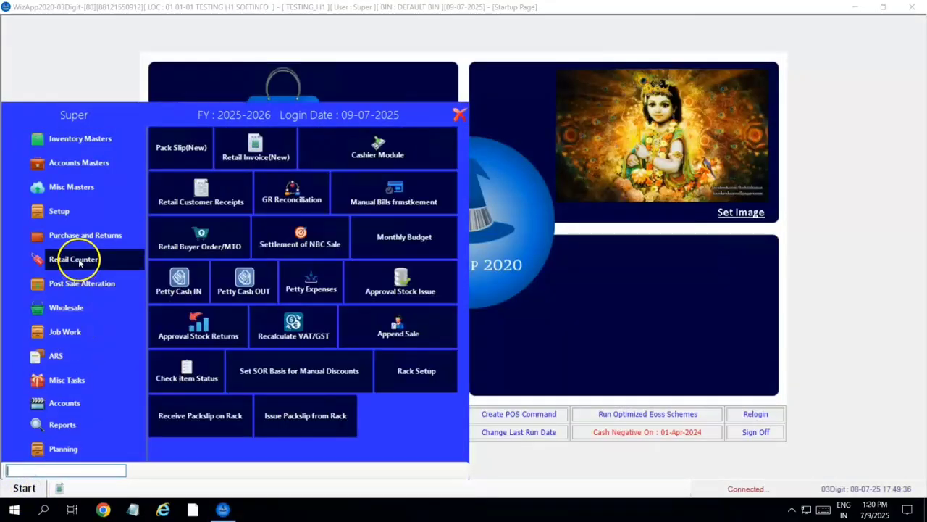
left_click(259, 150)
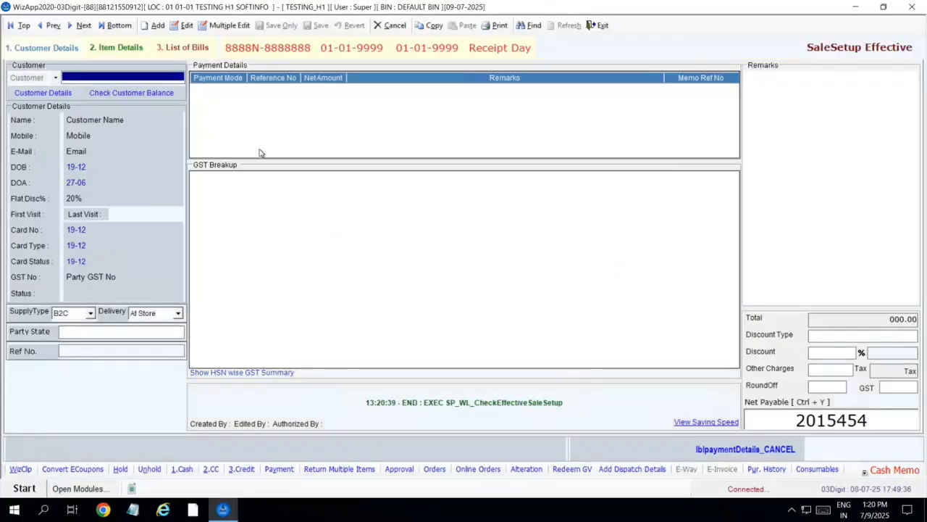
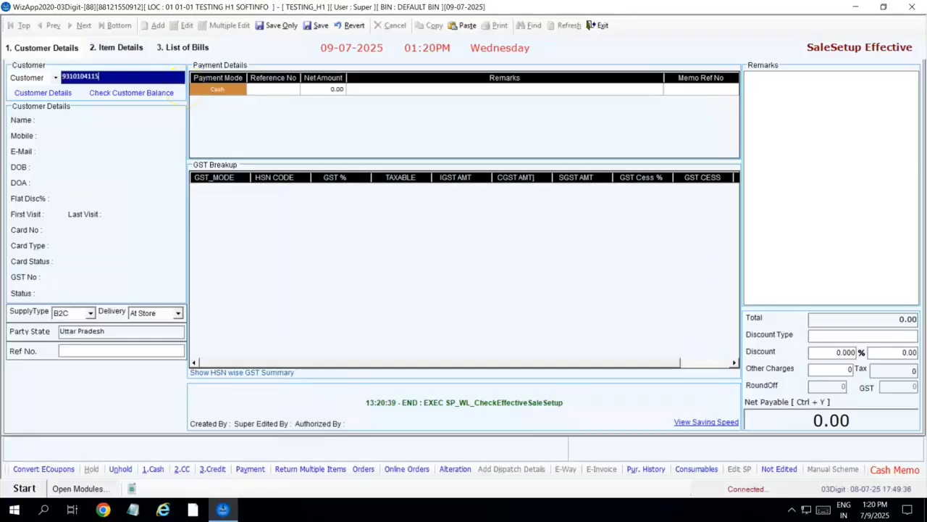
key("Return")
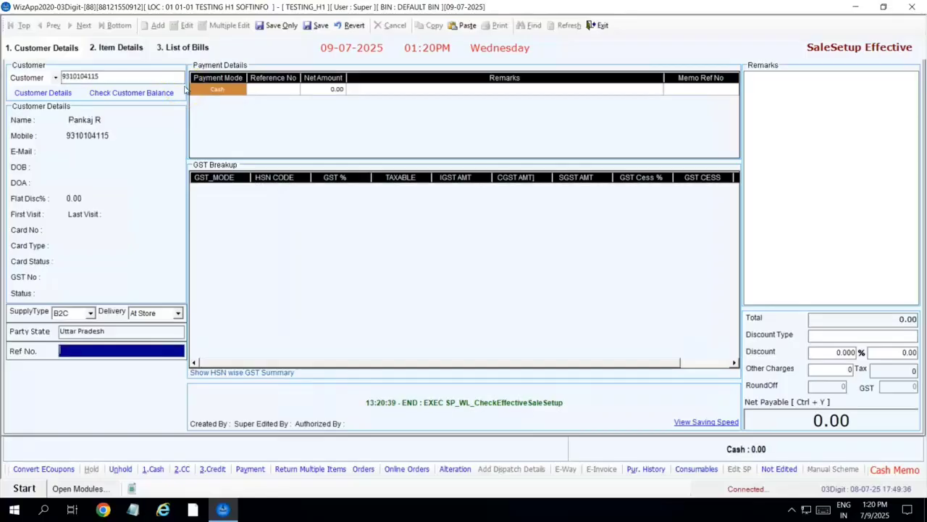
- Add shirt 0701UR581 at 1,599 and assign the SP1 salesperson
left_click(121, 48)
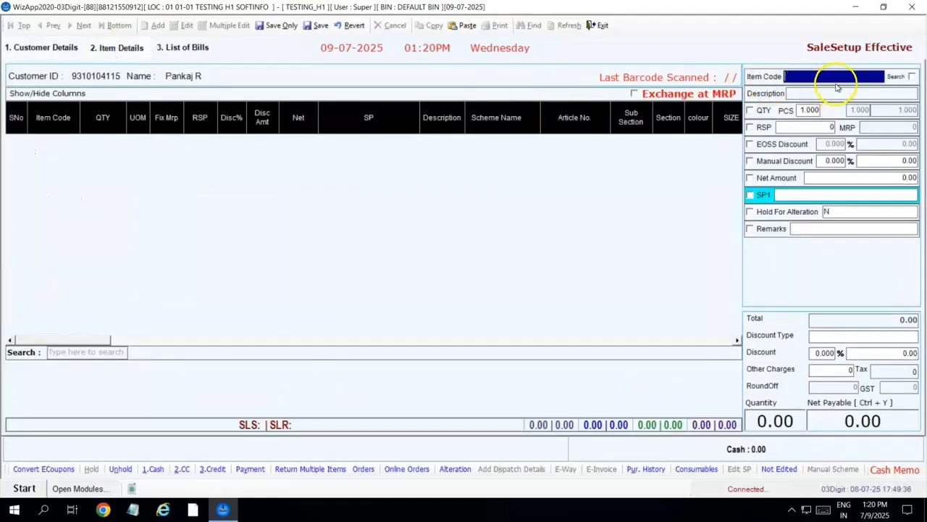
type("07")
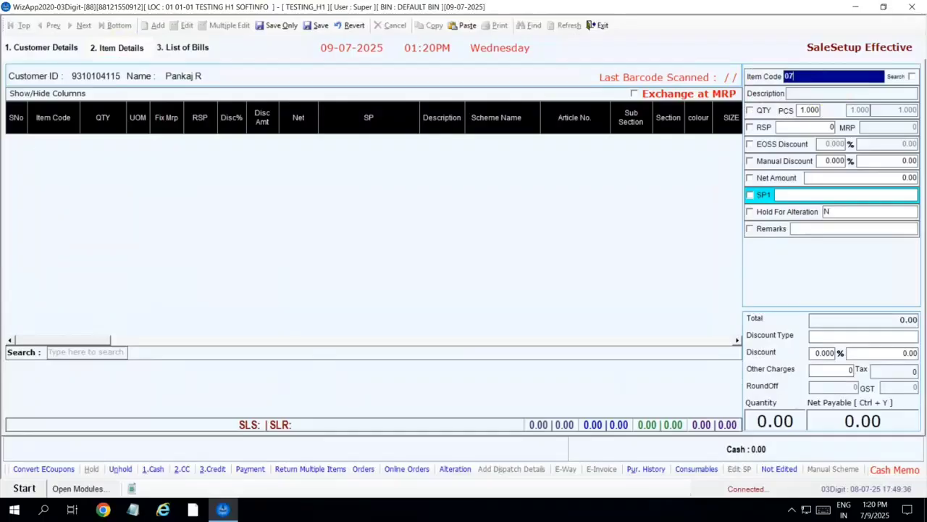
type("01UR581")
key("Return")
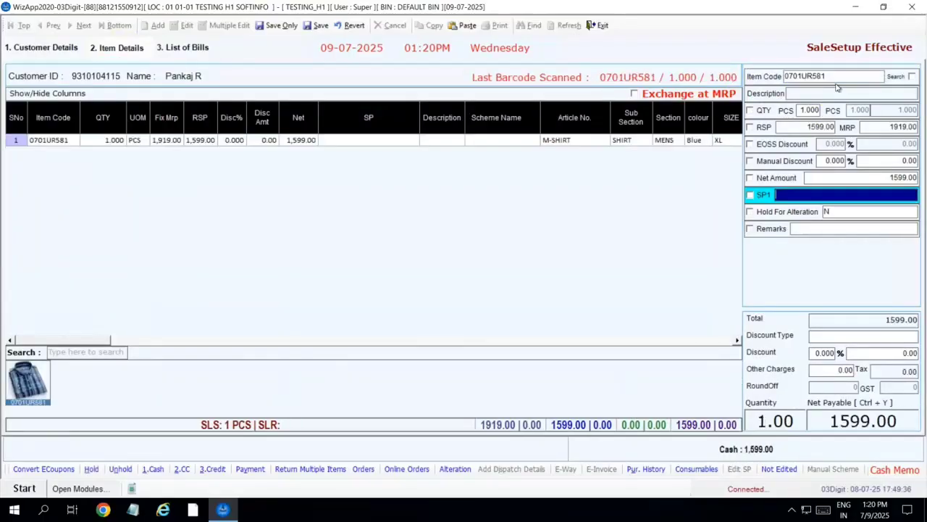
key("Return")
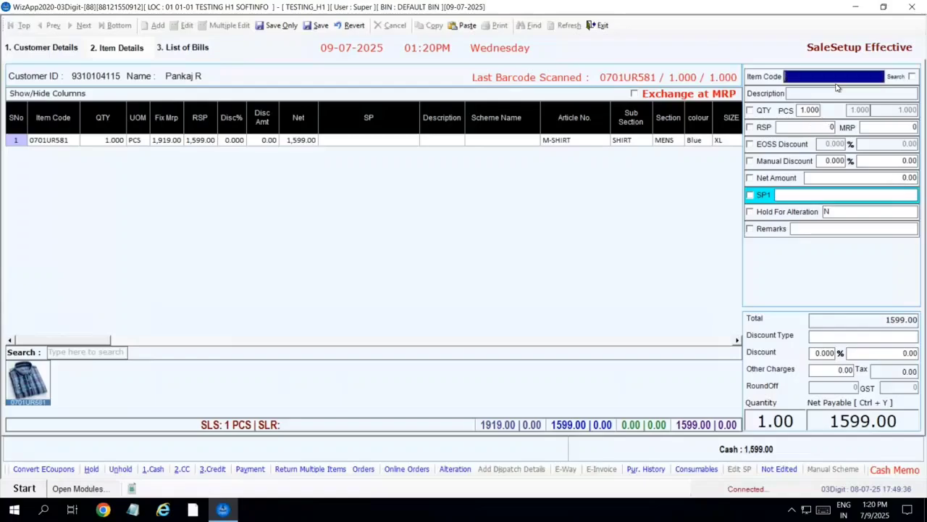
key("Return")
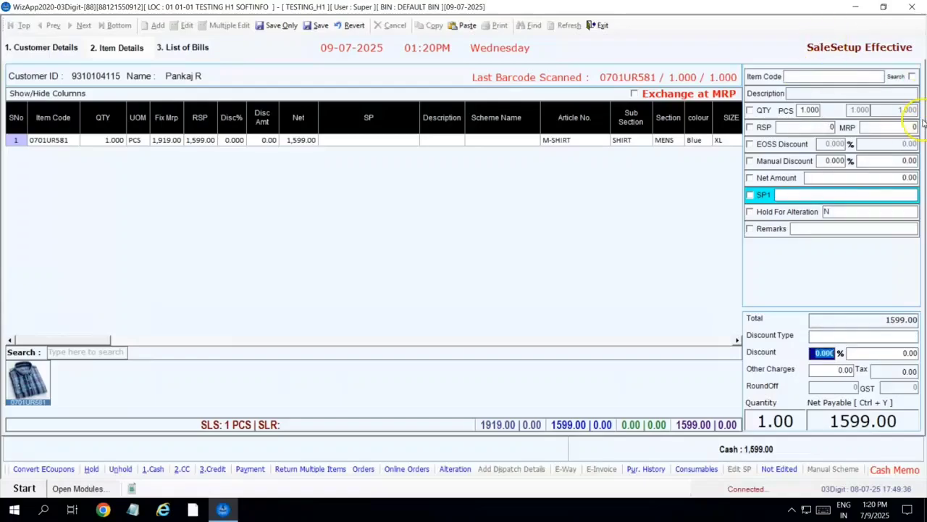
left_click(874, 193)
type("a")
key("Return")
key("Return")
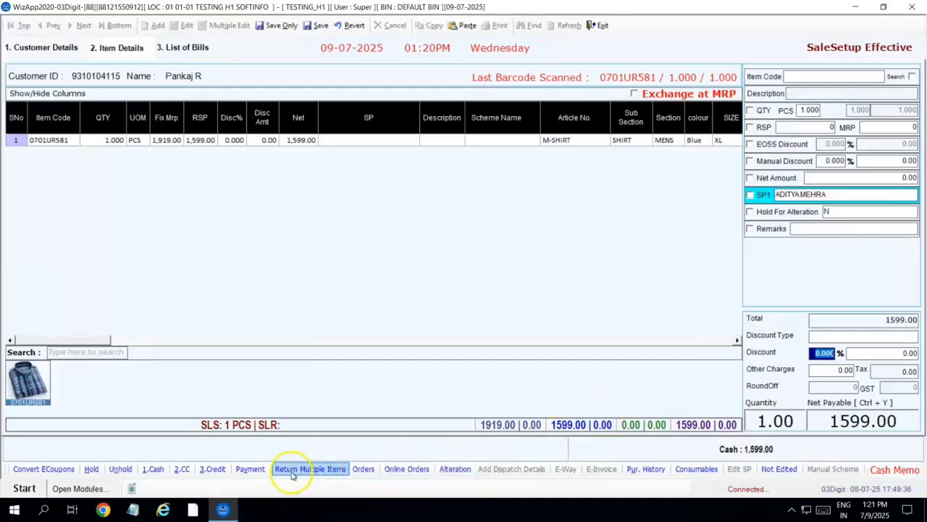
- Apply advance memo 01ART-0021 (3,000) as the ADVANCES payment
left_click(250, 469)
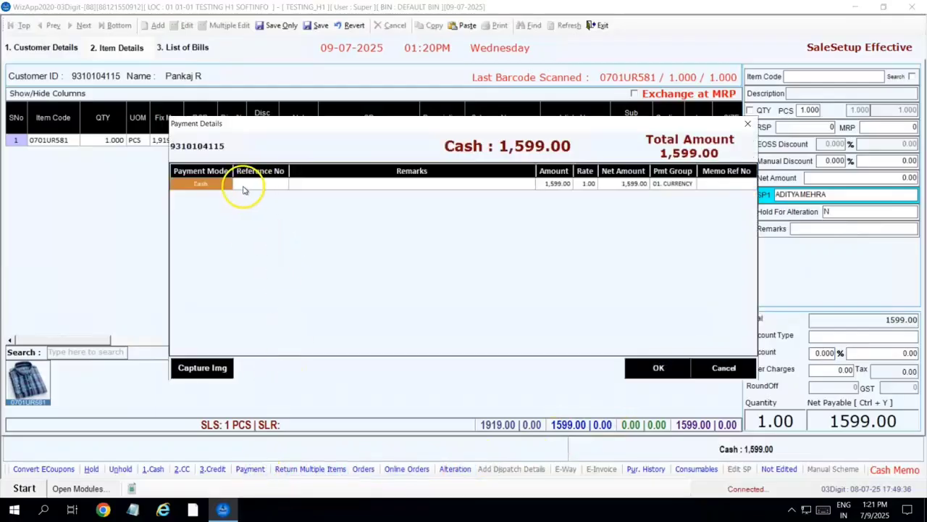
type("AD")
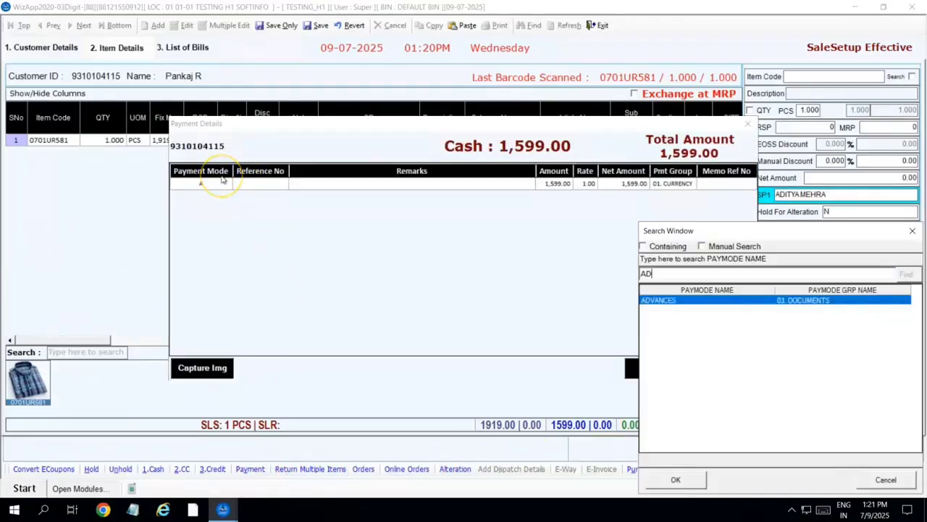
key("Return")
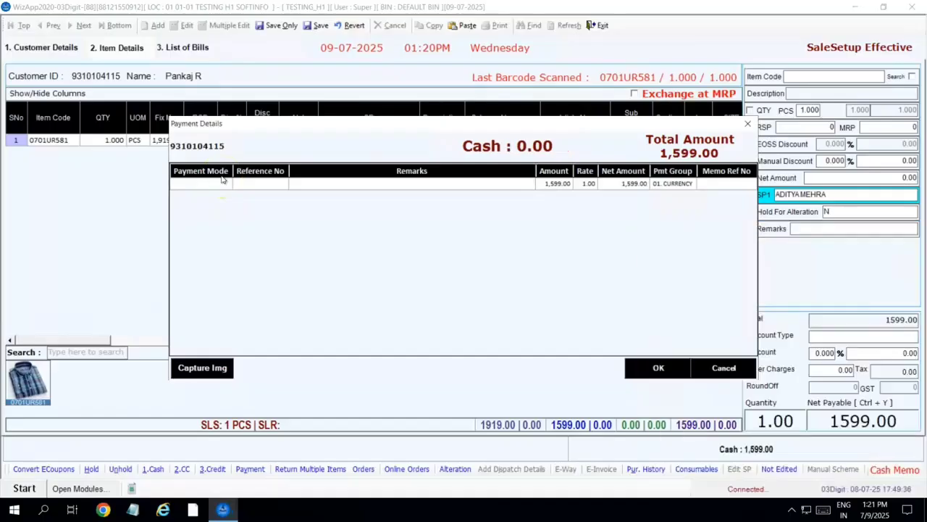
type("0")
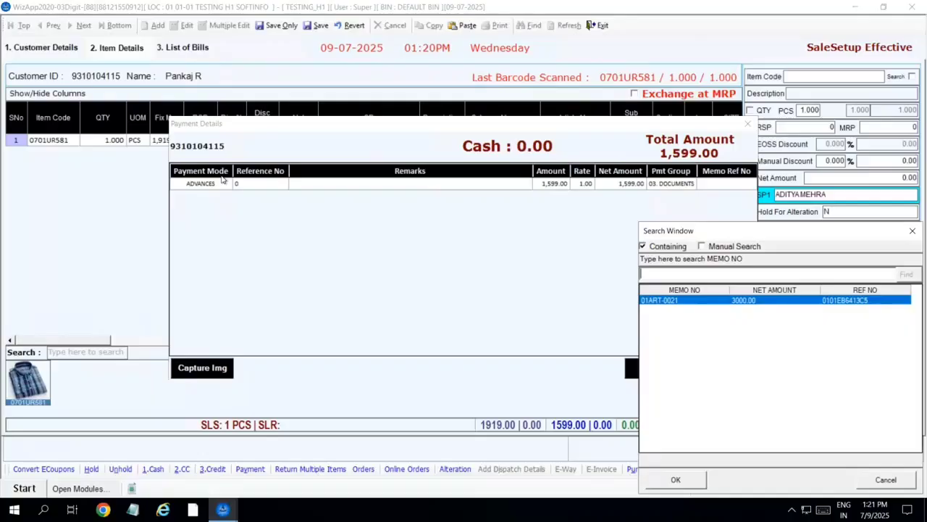
key("Return")
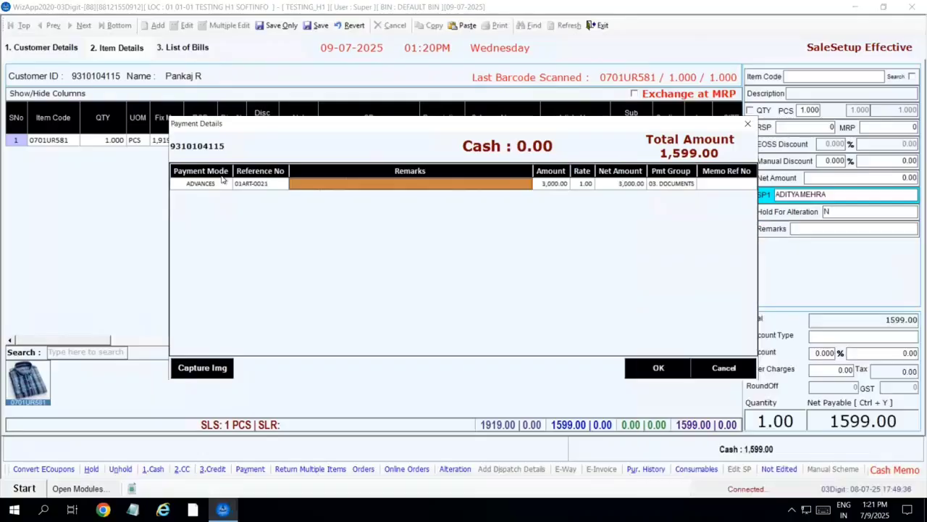
- Add a CREDIT ISSUED row for the -1,401 balance and confirm the payment breakdown
key("Return")
key("Return")
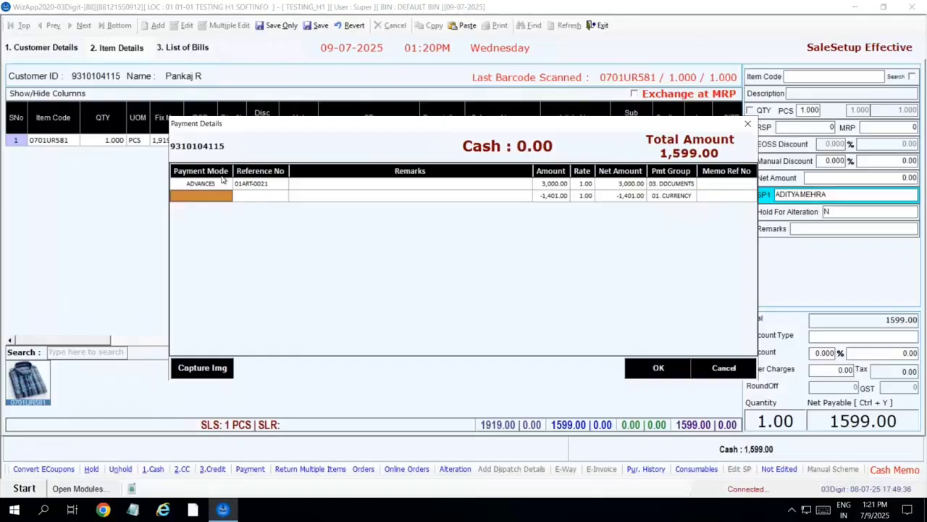
type("CRED")
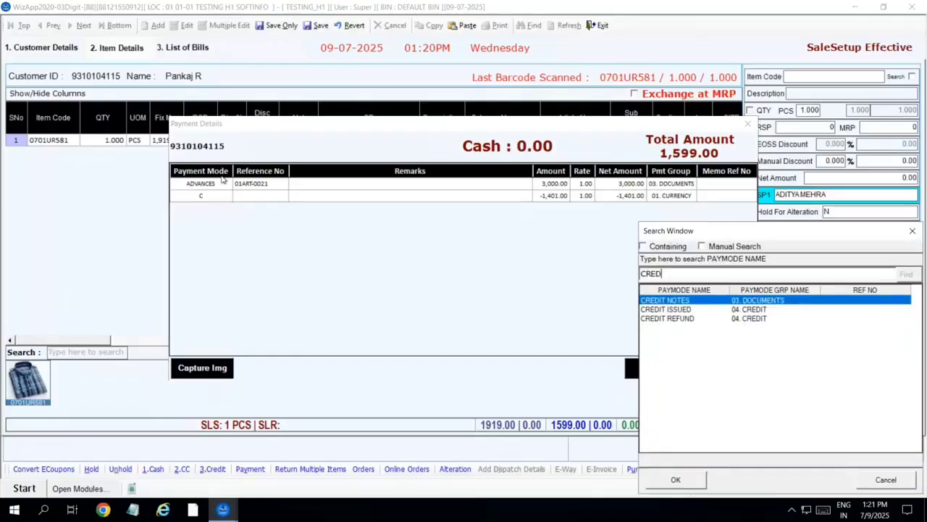
key("Down")
key("Return")
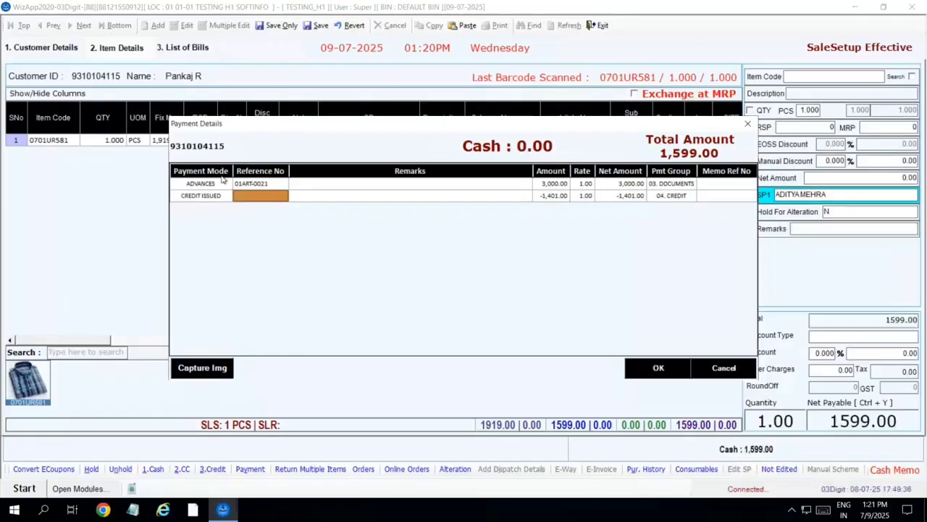
key("Return")
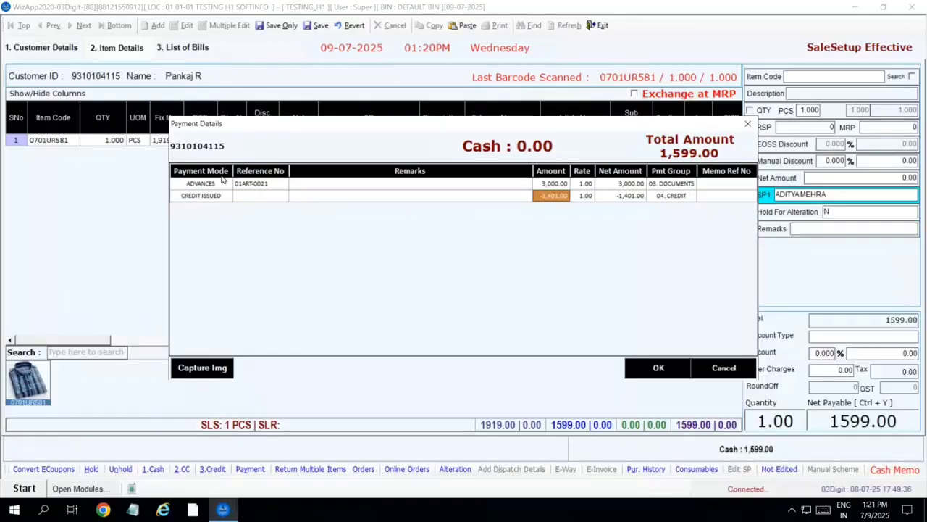
left_click(650, 366)
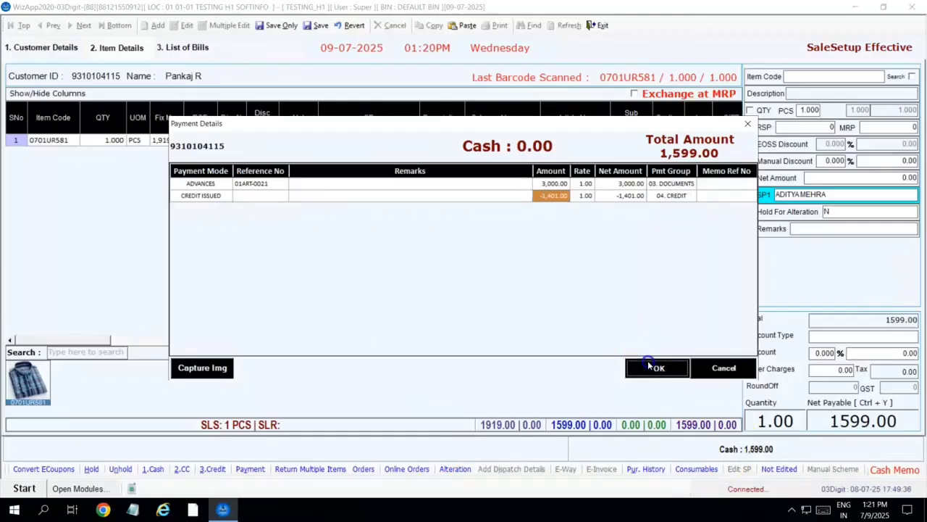
- Save the bill as 01RTN26-0047 without printing and discard the new blank bill
left_click(320, 28)
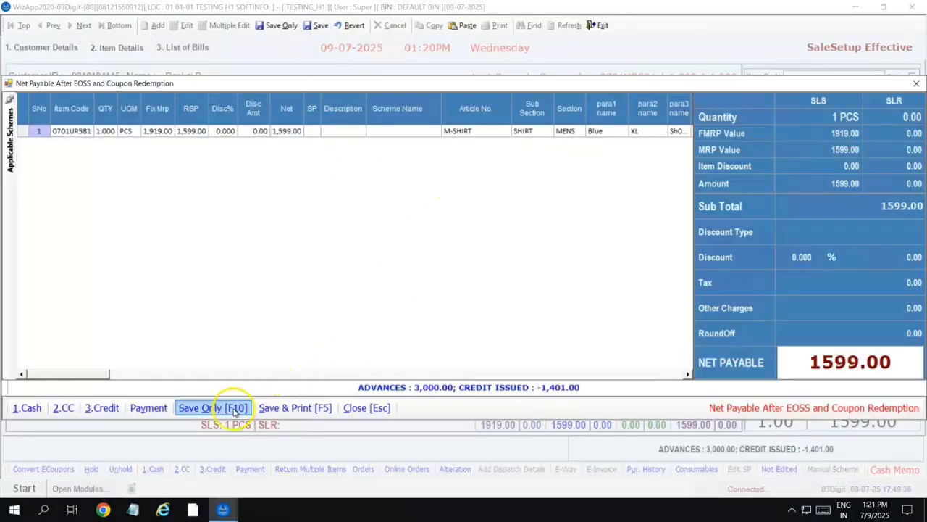
left_click(236, 410)
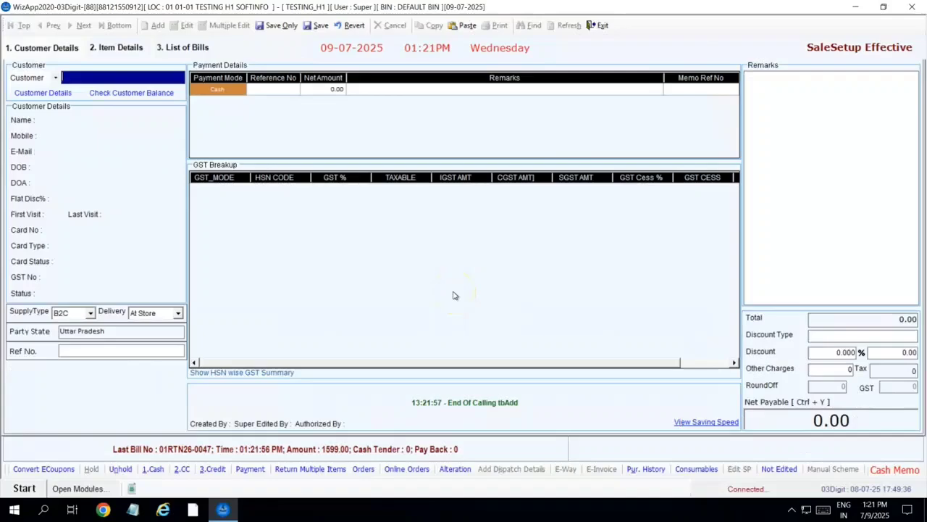
left_click(352, 26)
left_click(496, 291)
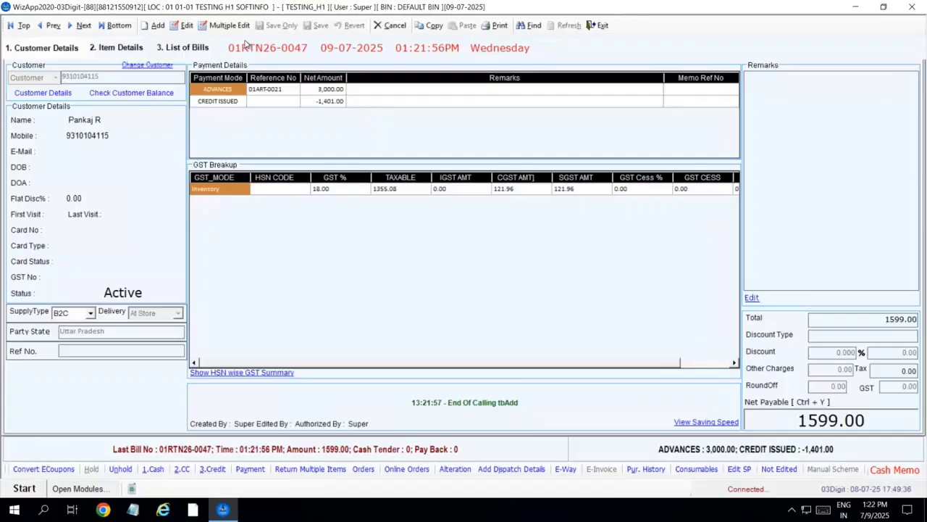
- Close the invoice and open Retail Customer Receipts from Retail Counter
left_click(598, 25)
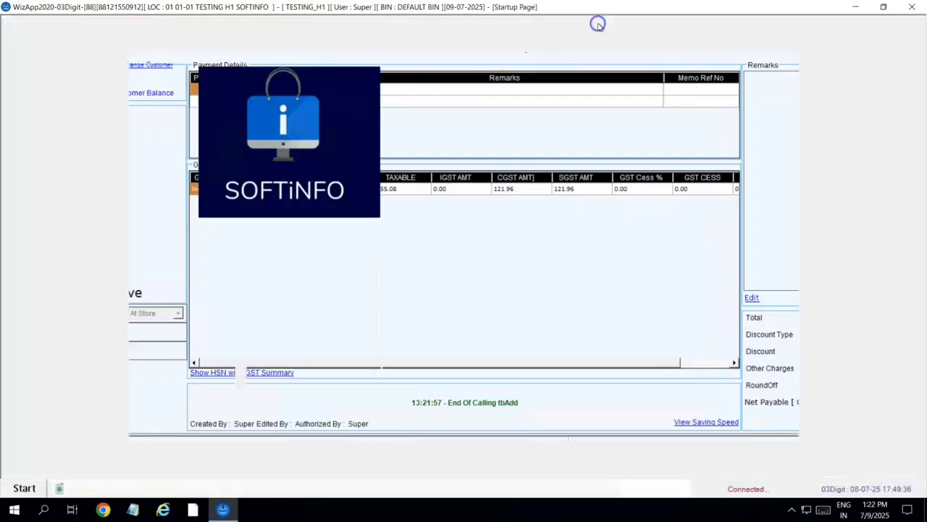
left_click(24, 488)
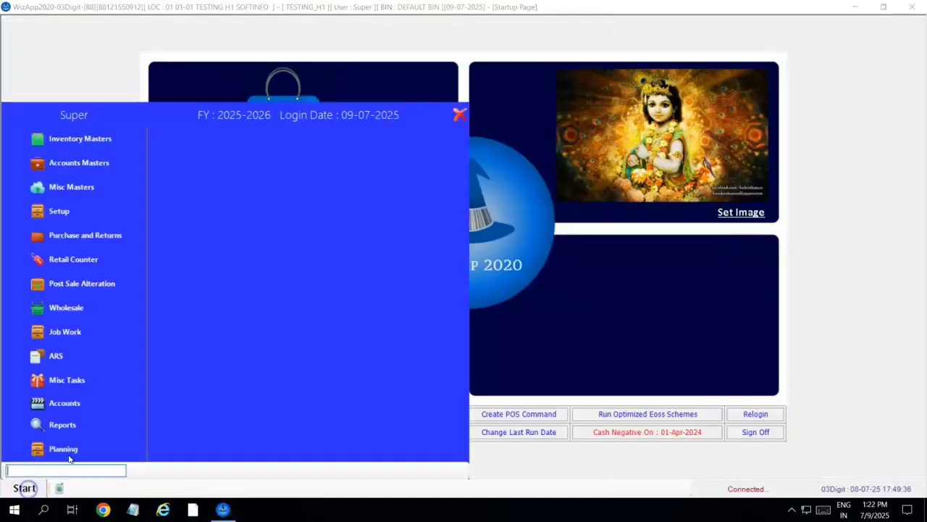
left_click(76, 259)
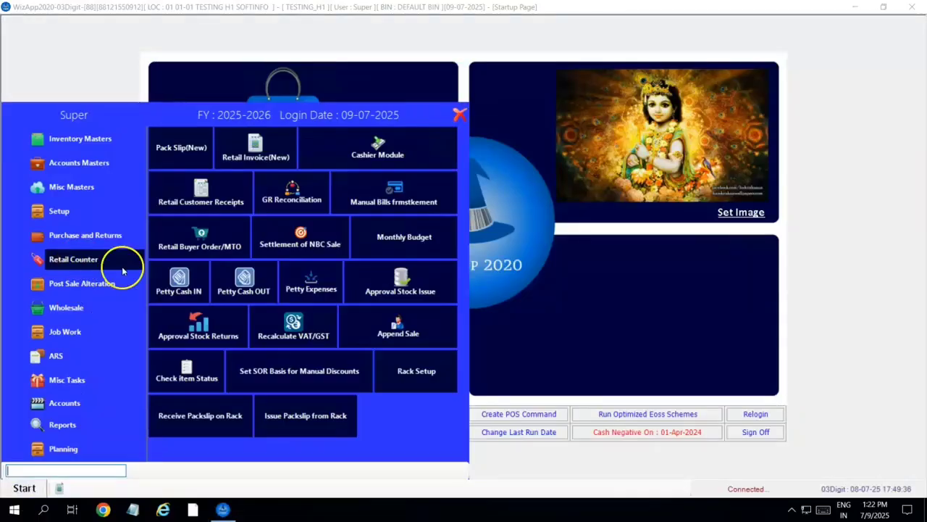
left_click(195, 200)
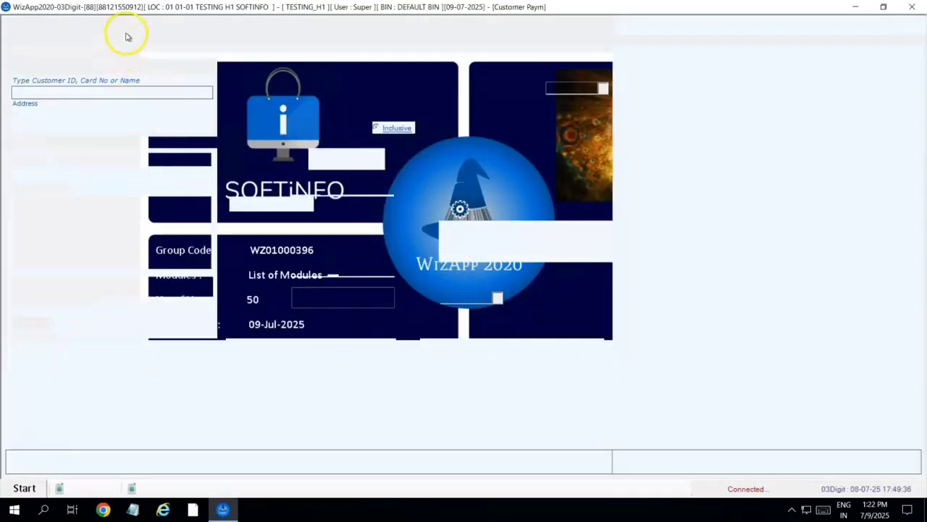
- Save a 2,000 cash Advance receipt 01ART-0022 for the customer without printing
left_click(145, 21)
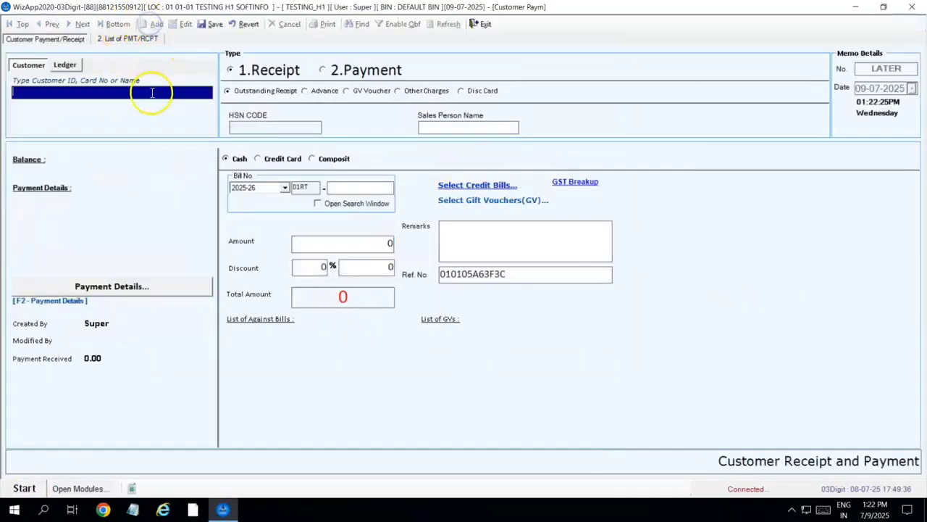
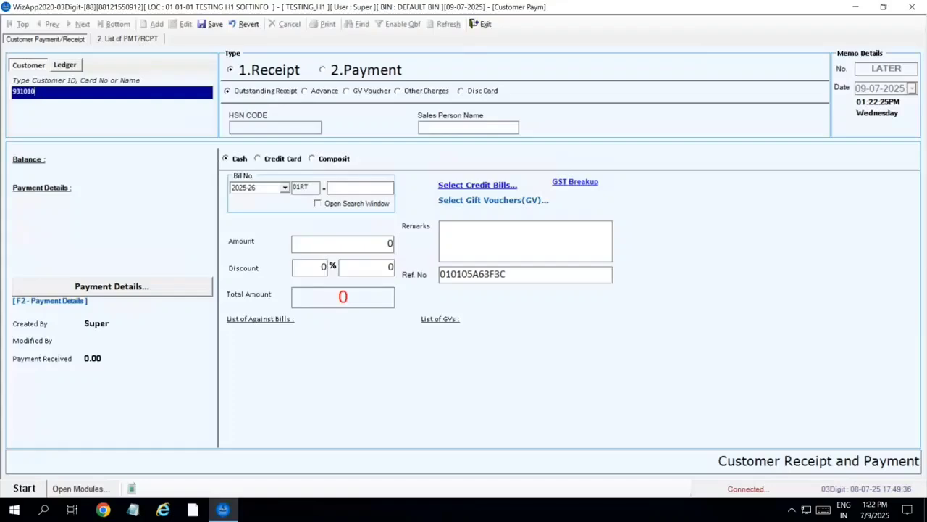
key("Return")
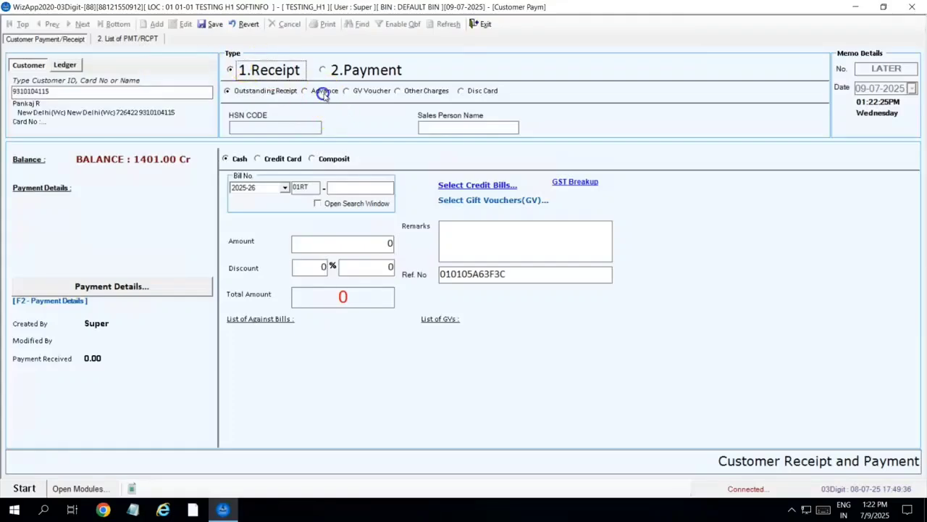
left_click(323, 91)
left_click(362, 241)
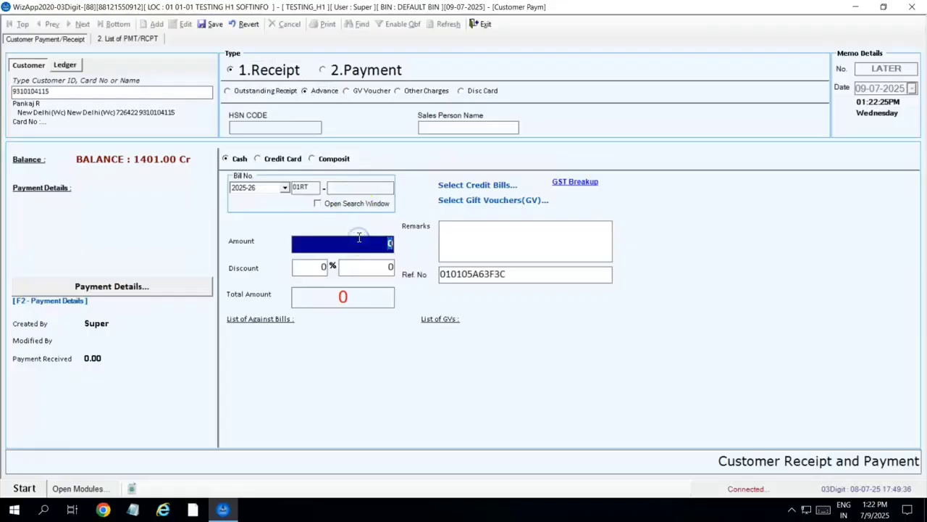
type("2000")
key("Return")
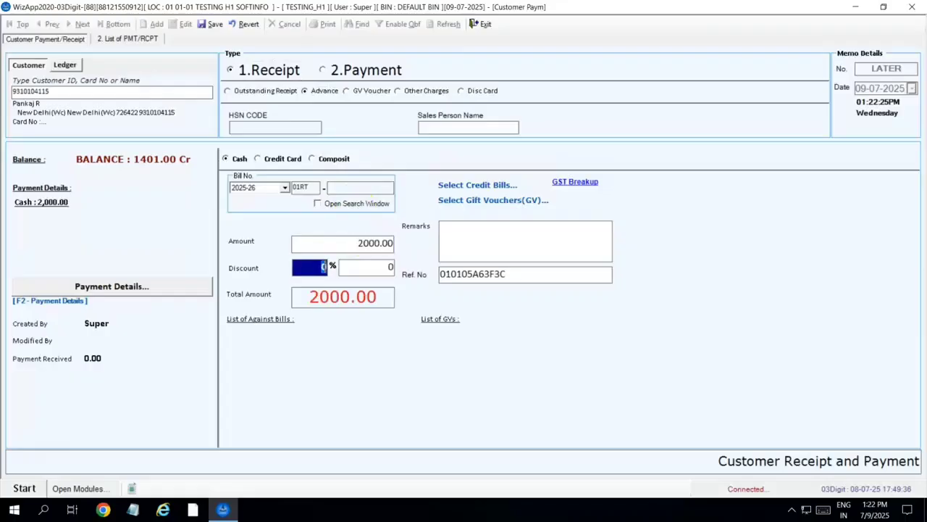
key("alt+s")
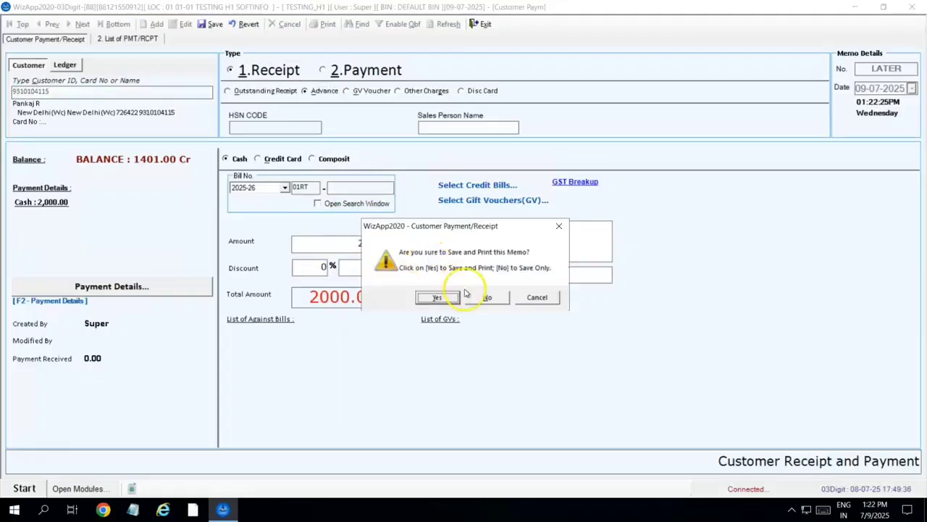
left_click(484, 299)
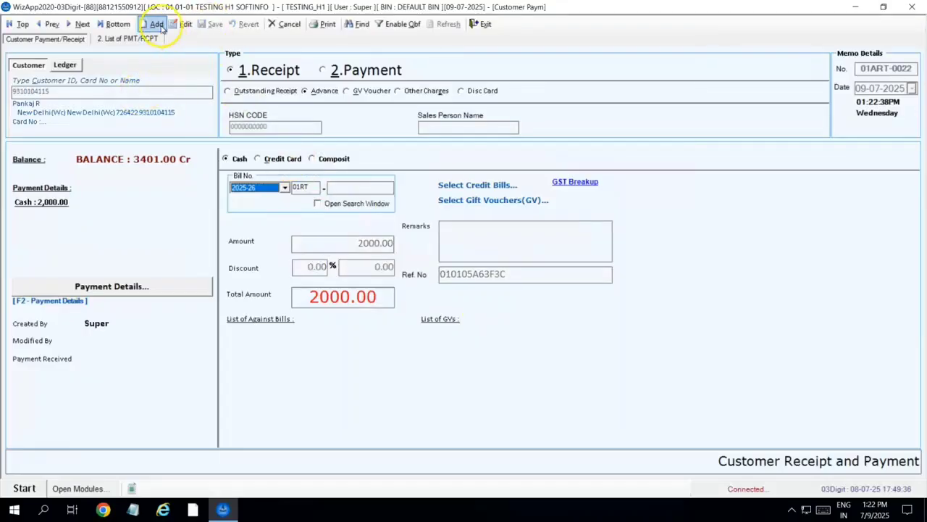
- Save a 2,500 cash Advance receipt for the customer without printing, then exit the form
left_click(157, 24)
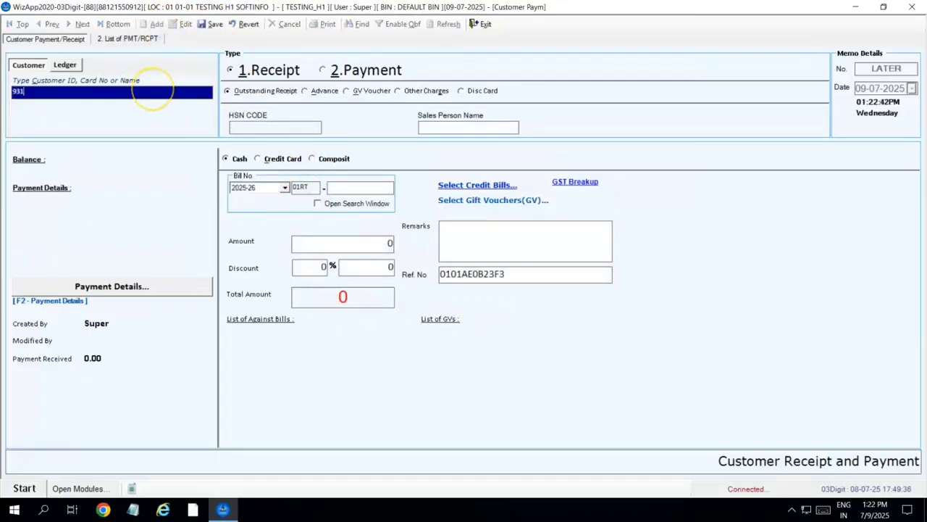
key("Return")
left_click(307, 91)
left_click(357, 245)
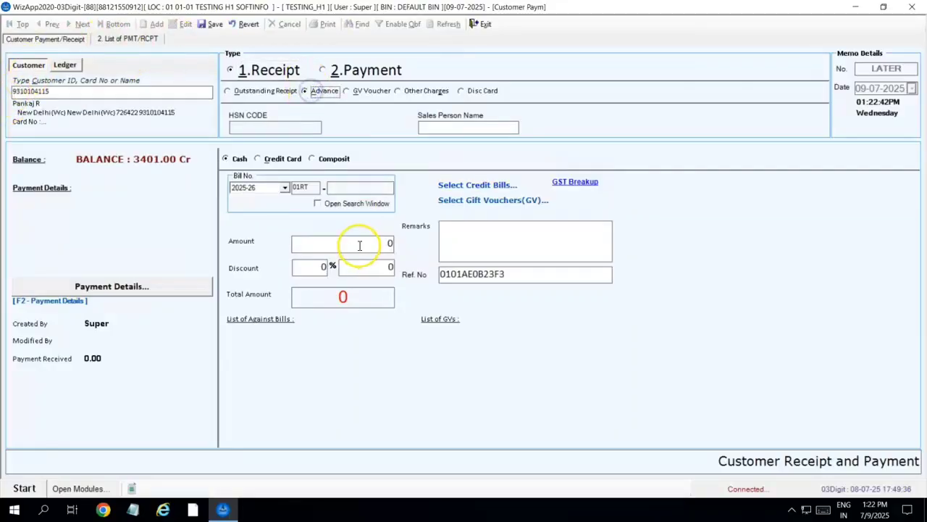
type("2500")
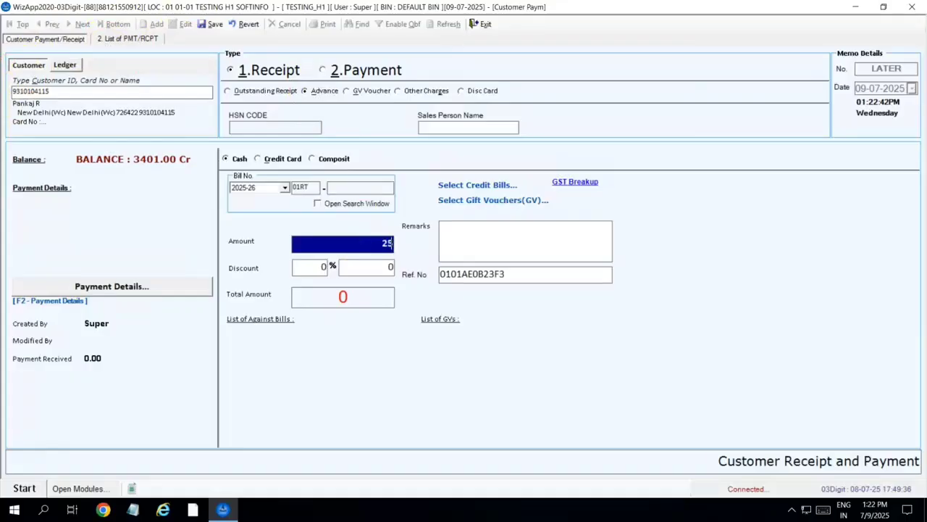
key("Return")
key("alt+s")
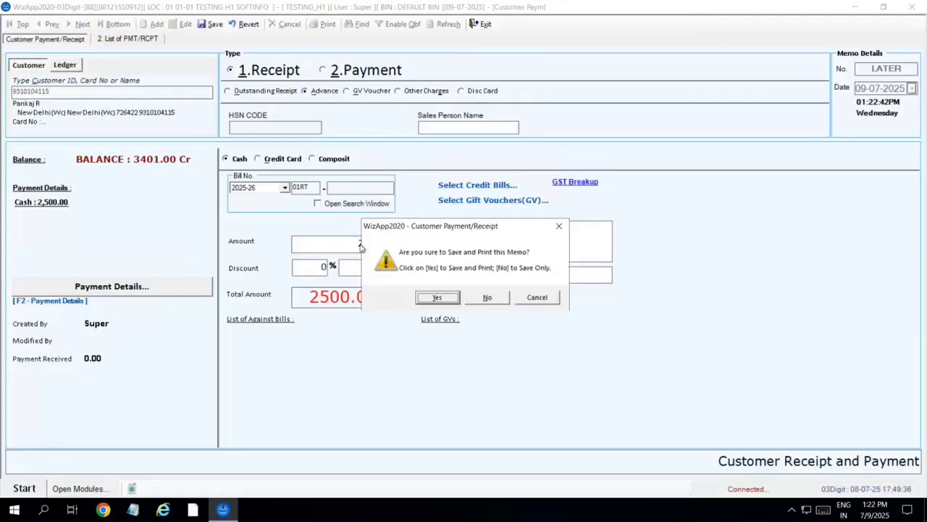
left_click(501, 302)
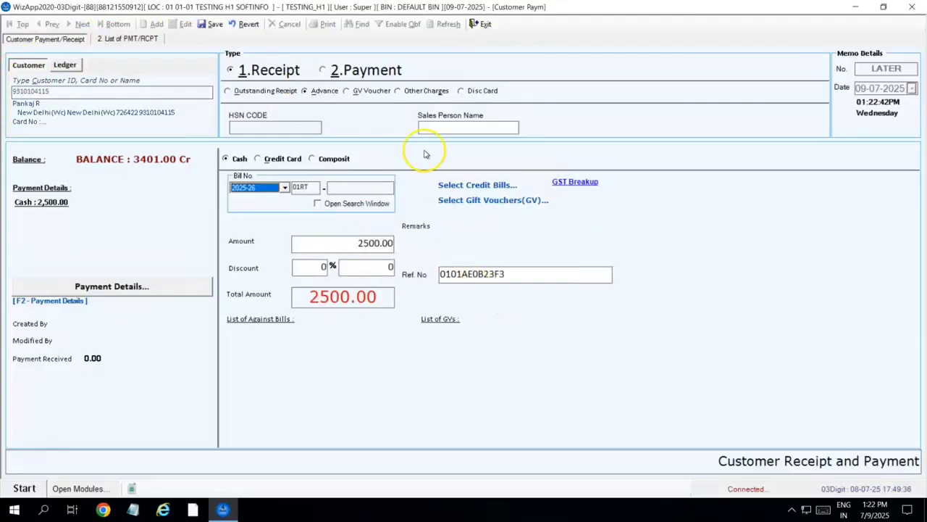
left_click(485, 25)
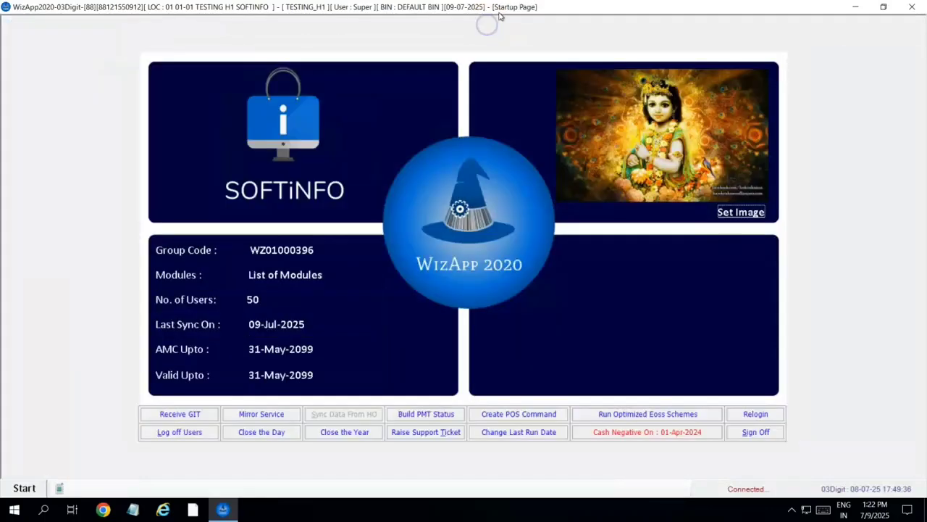
- Start a new Retail Invoice and load the customer by their ID
left_click(25, 489)
left_click(73, 258)
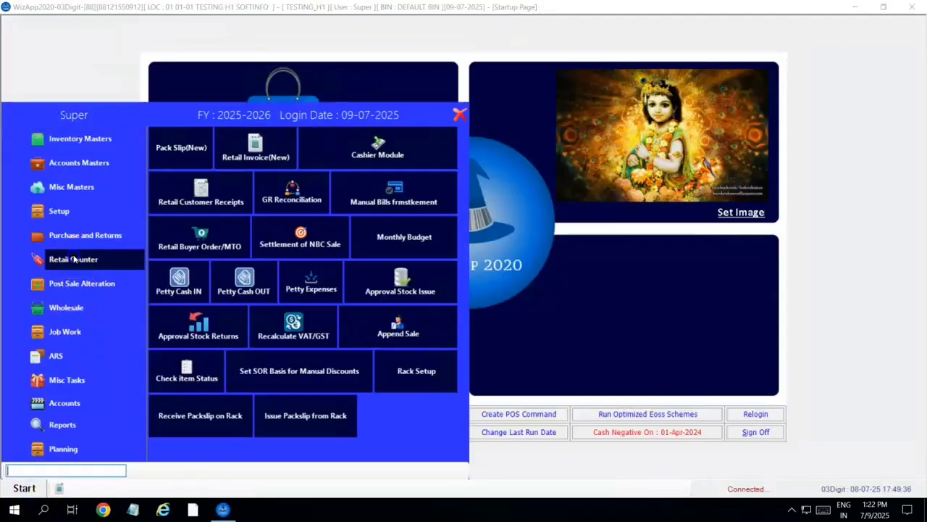
left_click(274, 158)
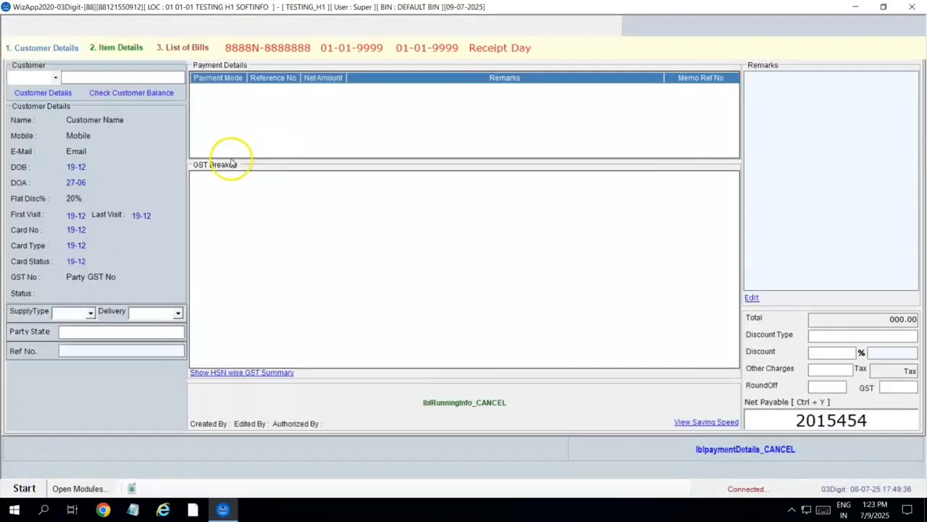
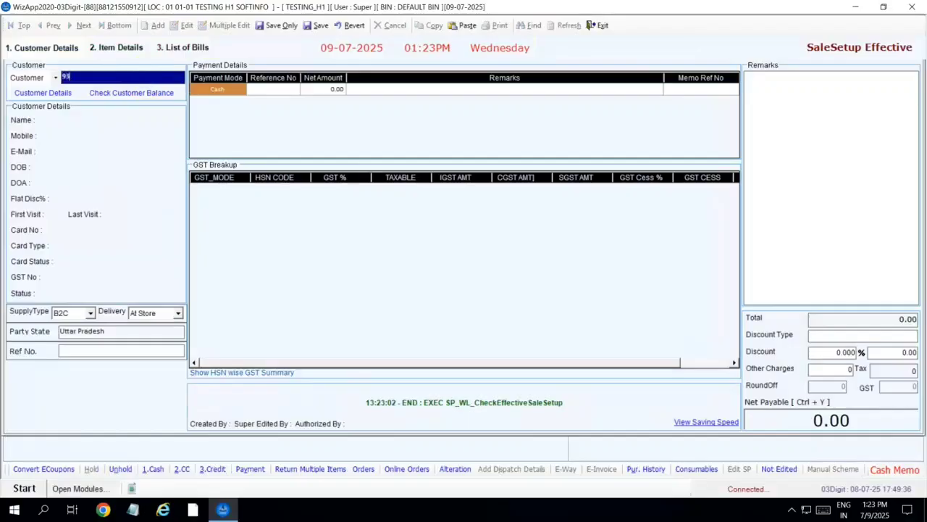
key("Return")
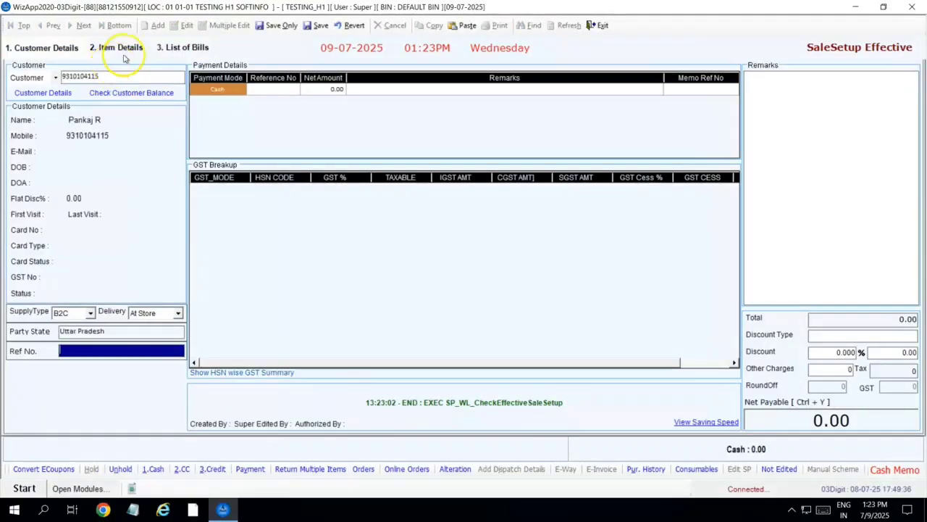
- Add trousers 0701UR582 and 0701UR583 at 1,899 each with the SP1 salesperson
left_click(124, 58)
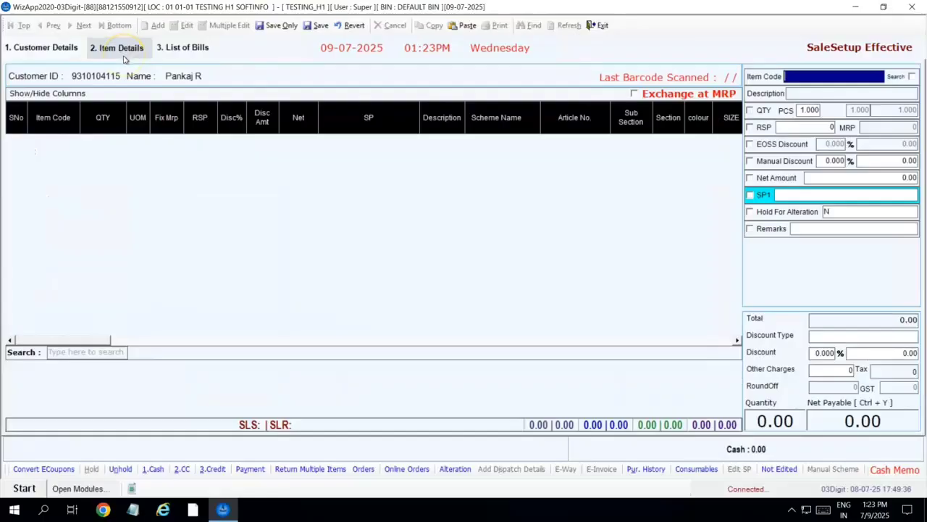
type("0701")
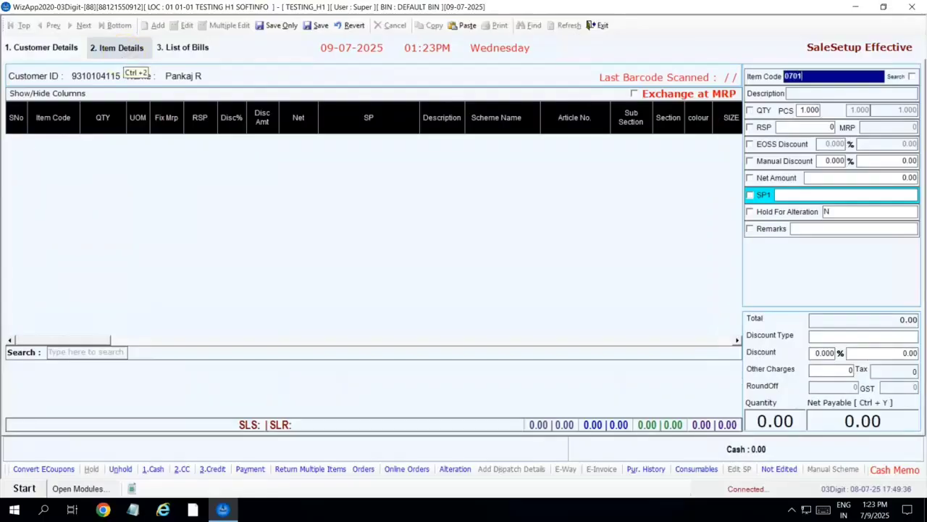
type("UR582")
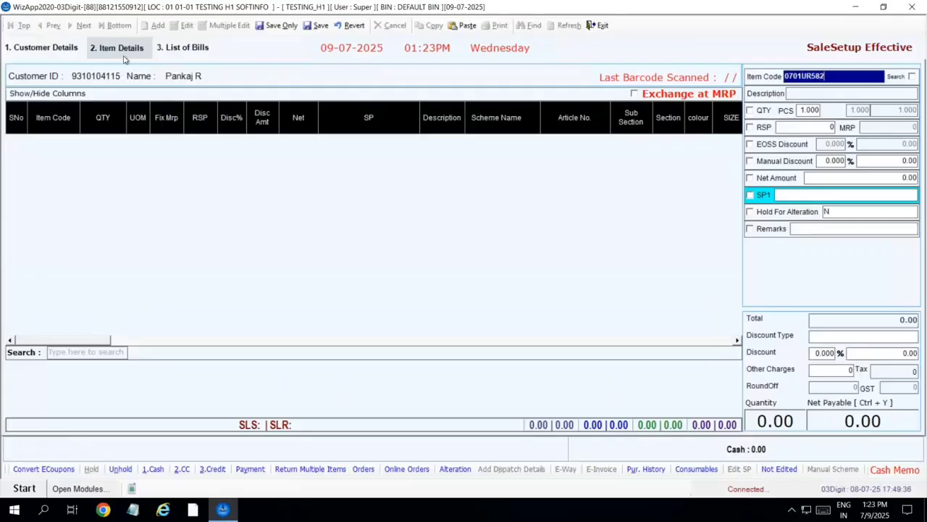
key("Return")
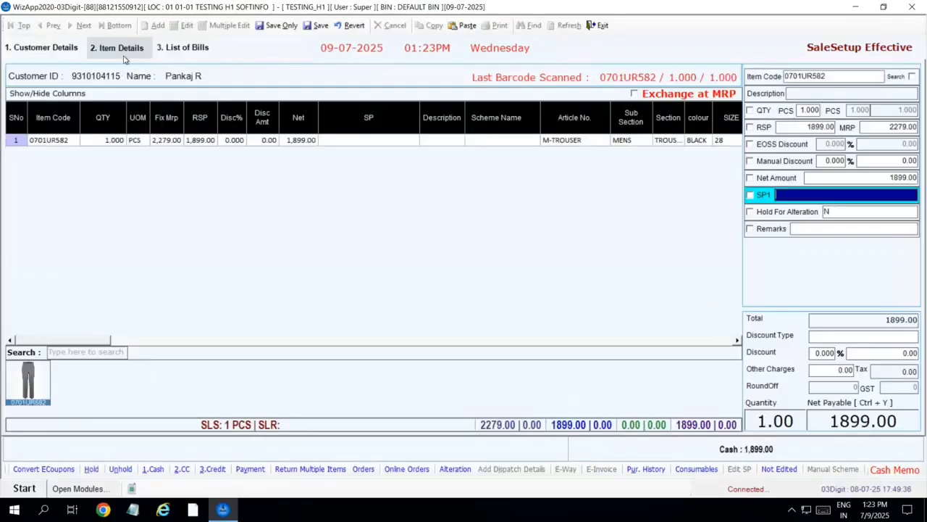
type("AD")
key("Return")
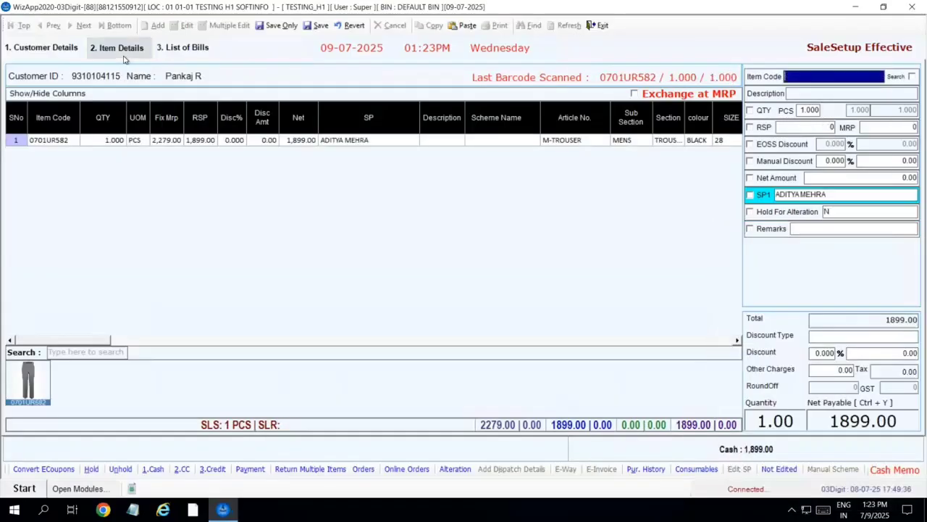
type("0701UR583")
key("Return")
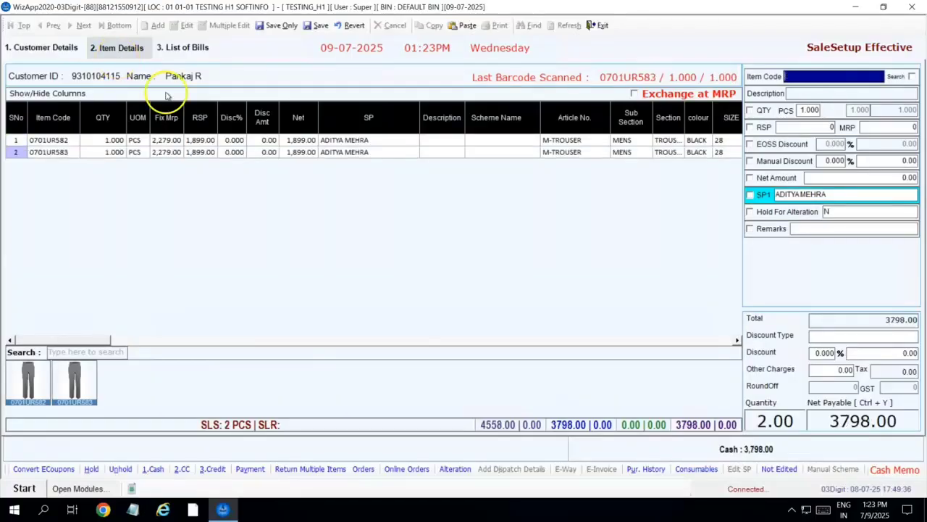
- Pay the two-trouser bill from the customer's 2,000 and 2,500 advance memos
left_click(249, 469)
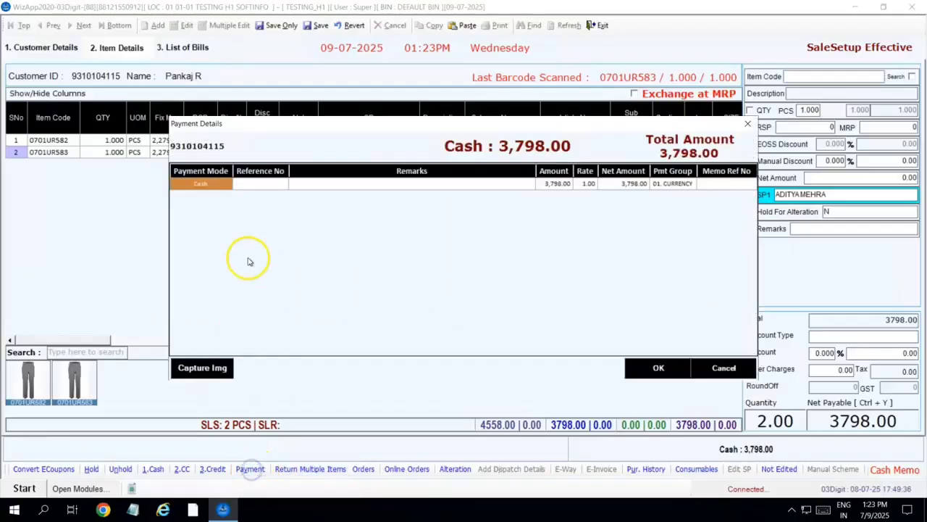
type("AD")
key("Return")
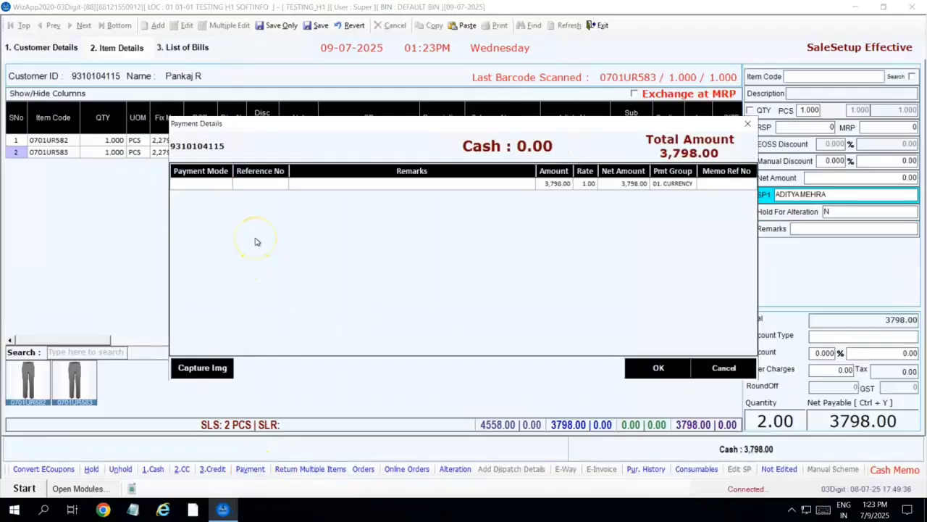
key("Return")
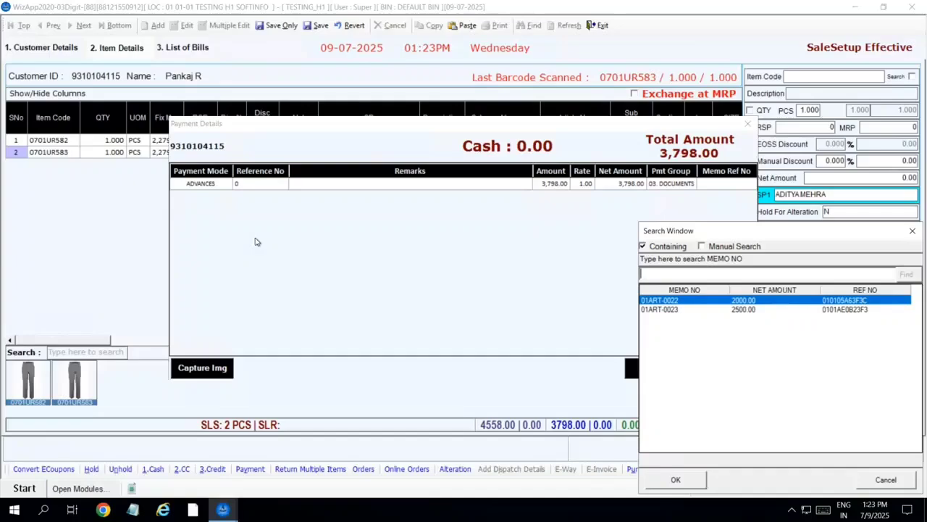
key("Return")
key("Return")
key("Return")
key("Return")
key("Return")
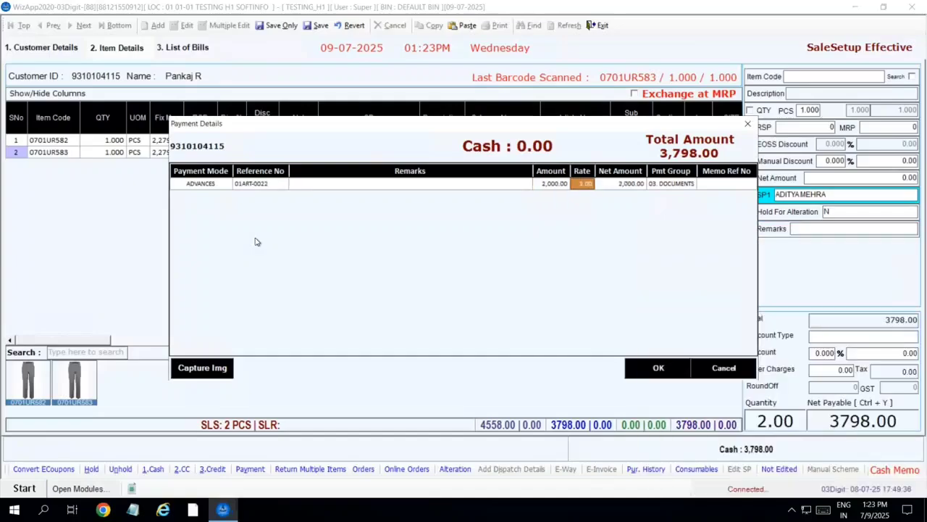
key("Left")
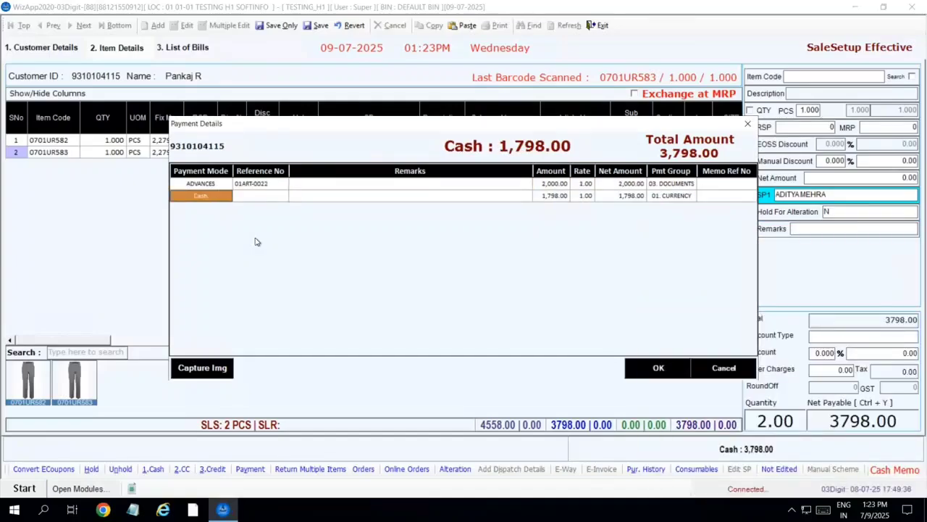
type("AD")
key("Return")
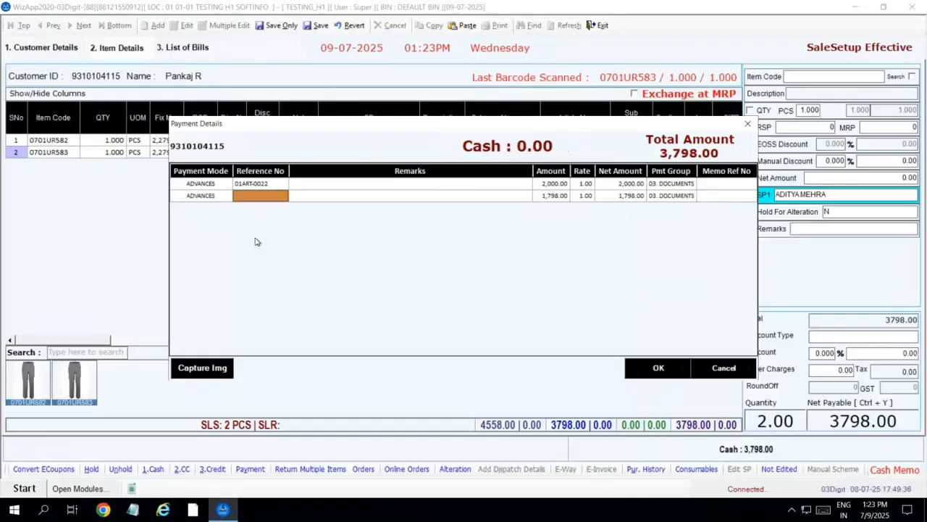
type("0")
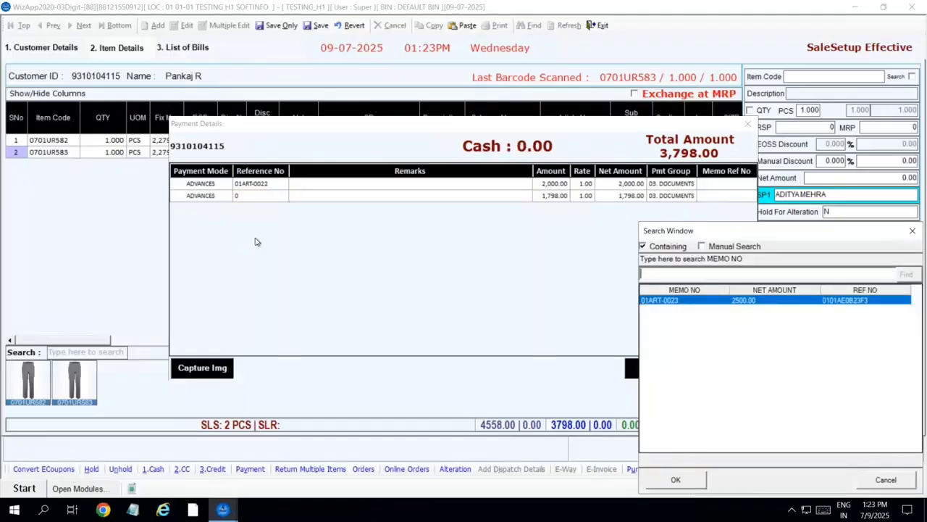
key("Return")
key("Return")
key("Return")
key("Return")
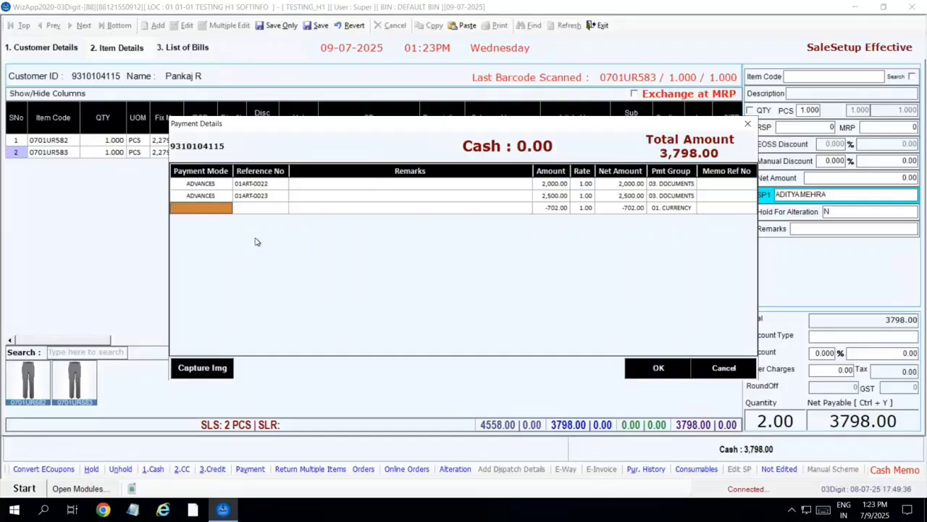
- Add a CREDIT ISSUED row for the -702 excess, confirm the breakdown and save
type("credi")
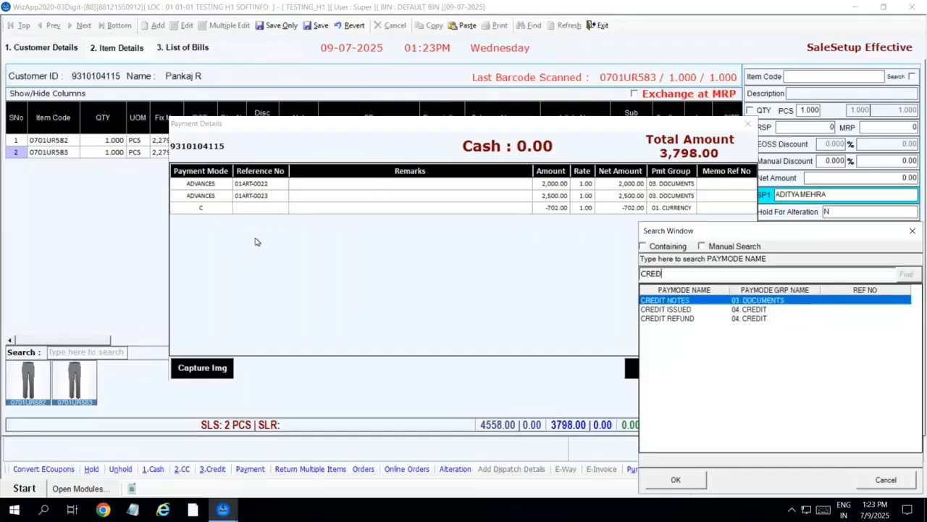
key("Down")
key("Return")
key("Return")
key("Return")
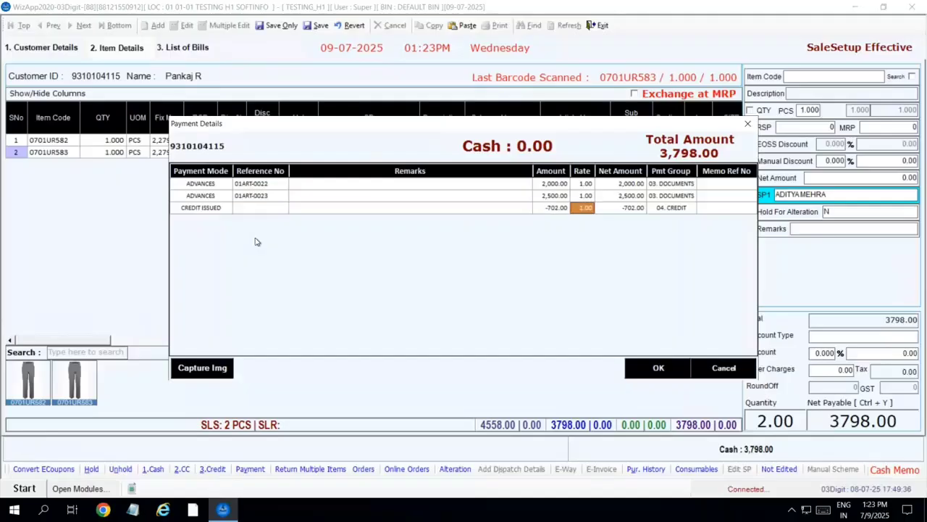
key("Return")
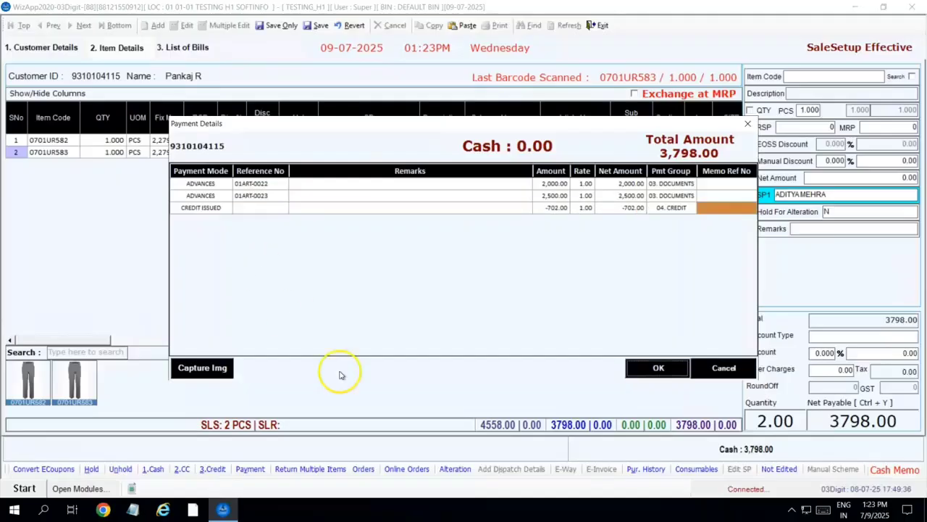
left_click(658, 369)
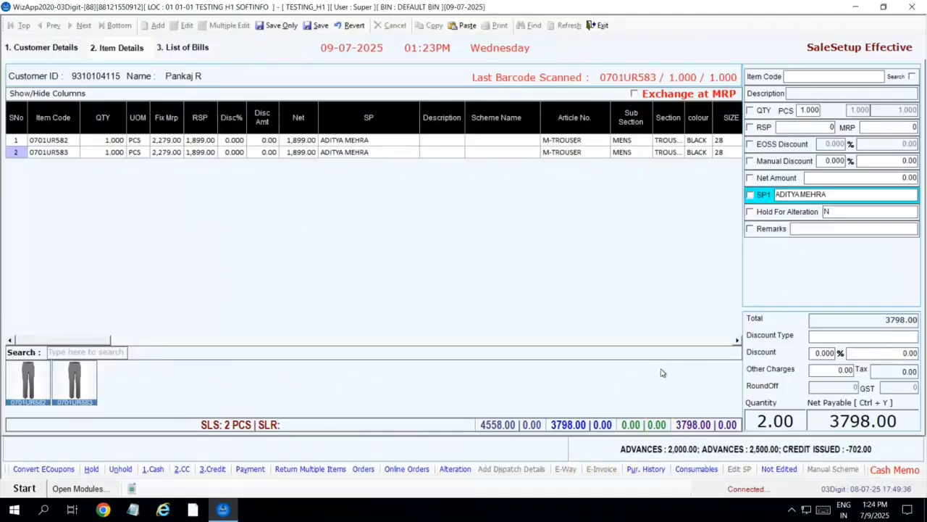
left_click(317, 25)
- Save the 3,798 bill without printing and exit to Retail Customer Receipts
left_click(225, 410)
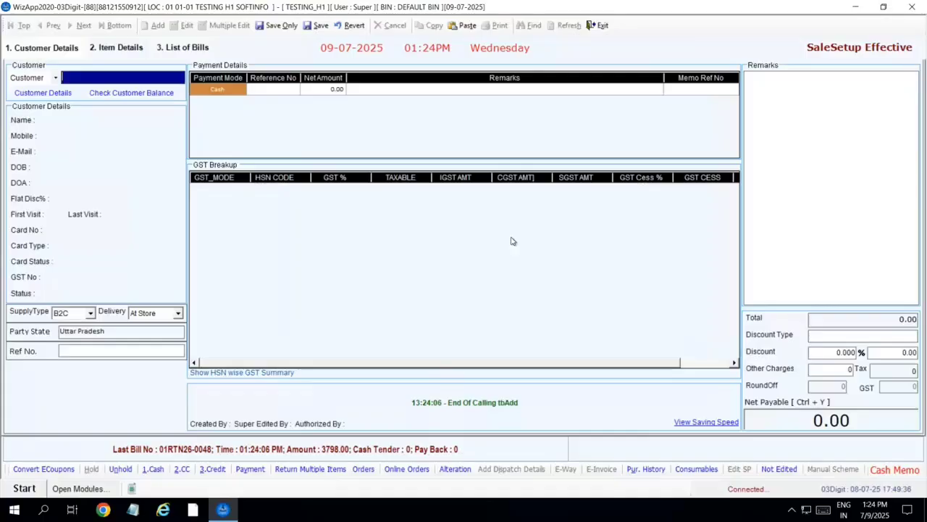
left_click(598, 25)
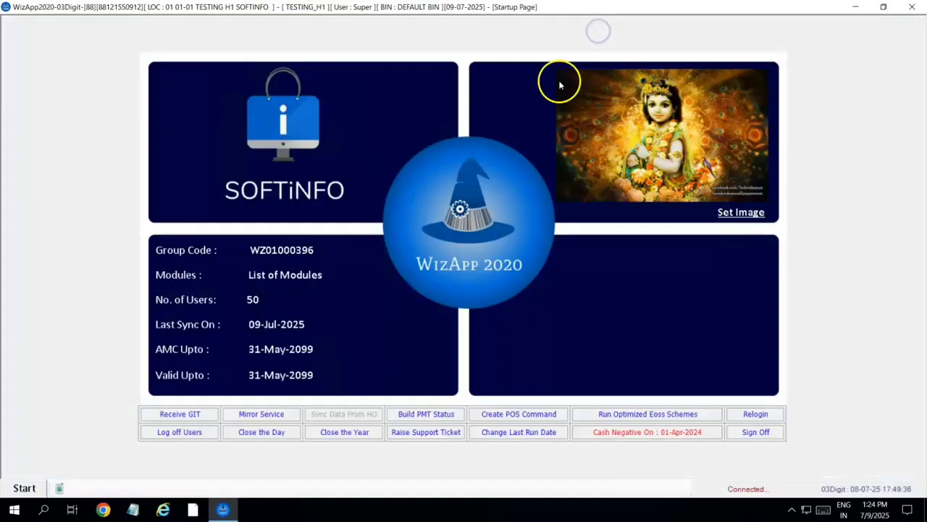
left_click(24, 487)
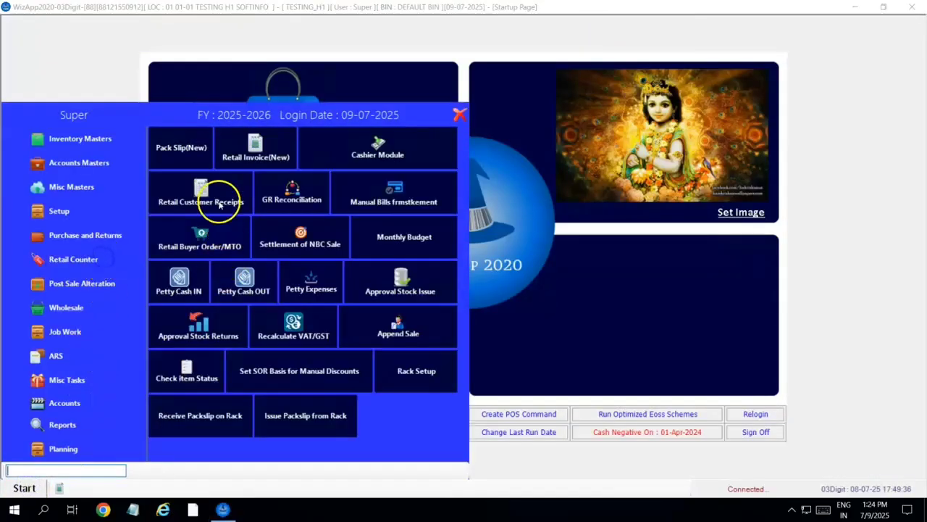
left_click(204, 197)
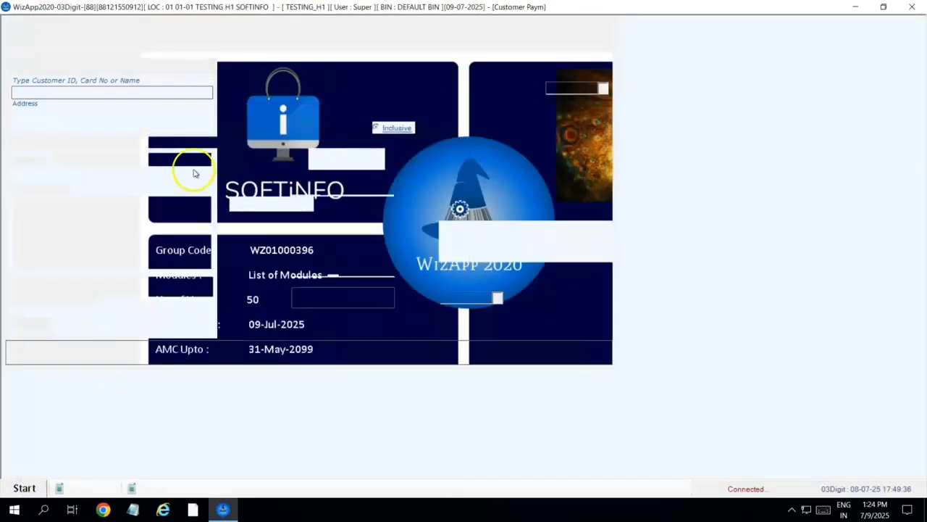
- Record a 2000 cash advance receipt for the same customer, saved without printing
left_click(152, 23)
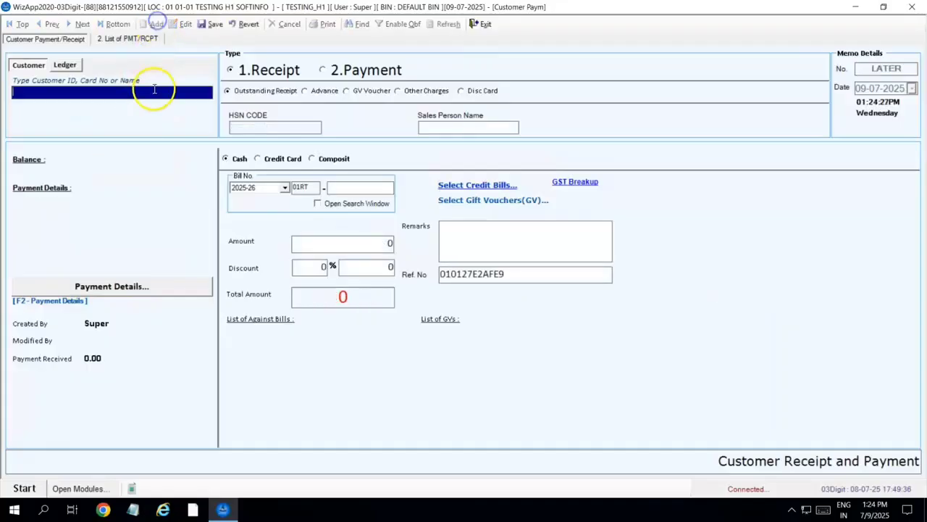
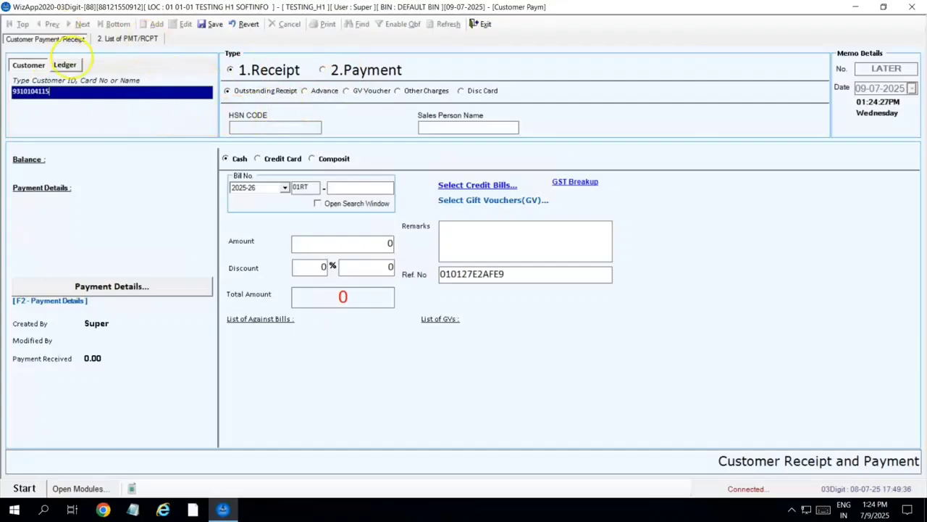
key("Return")
left_click(305, 91)
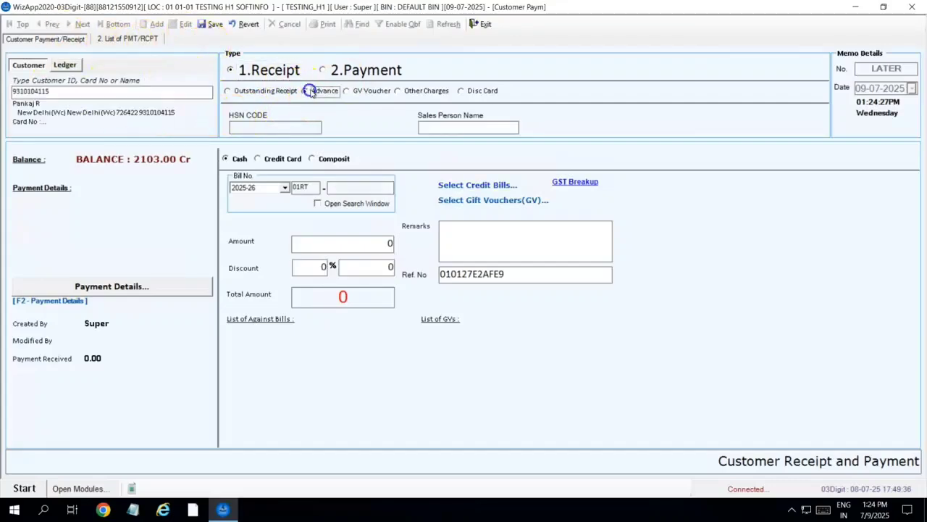
left_click(367, 243)
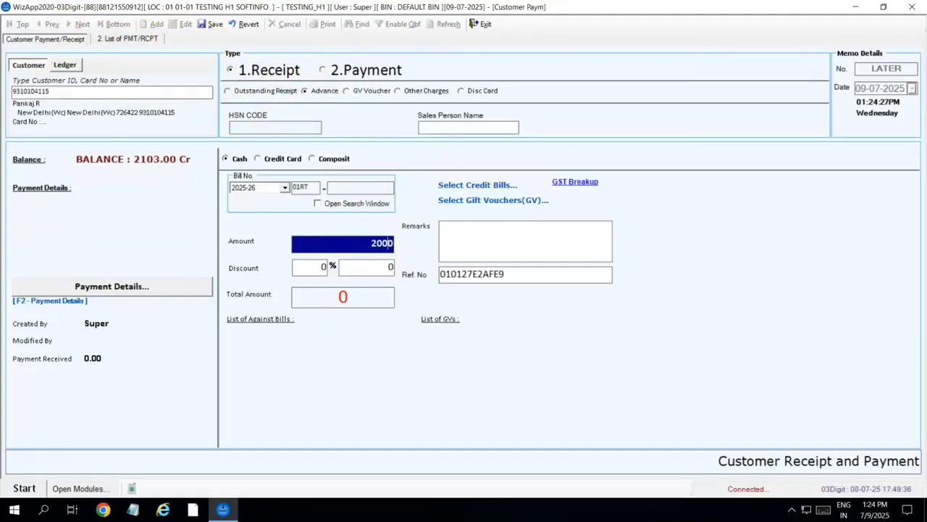
type("2000")
key("Return")
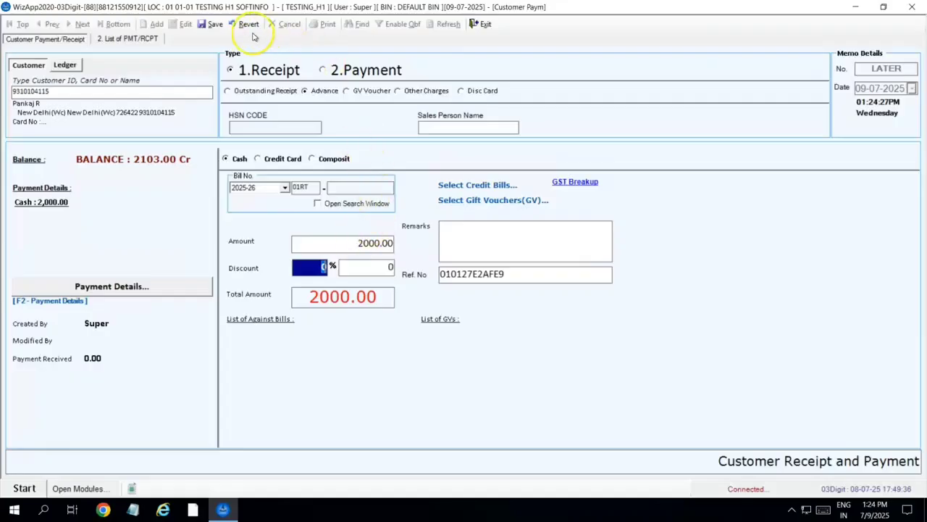
left_click(213, 24)
left_click(487, 297)
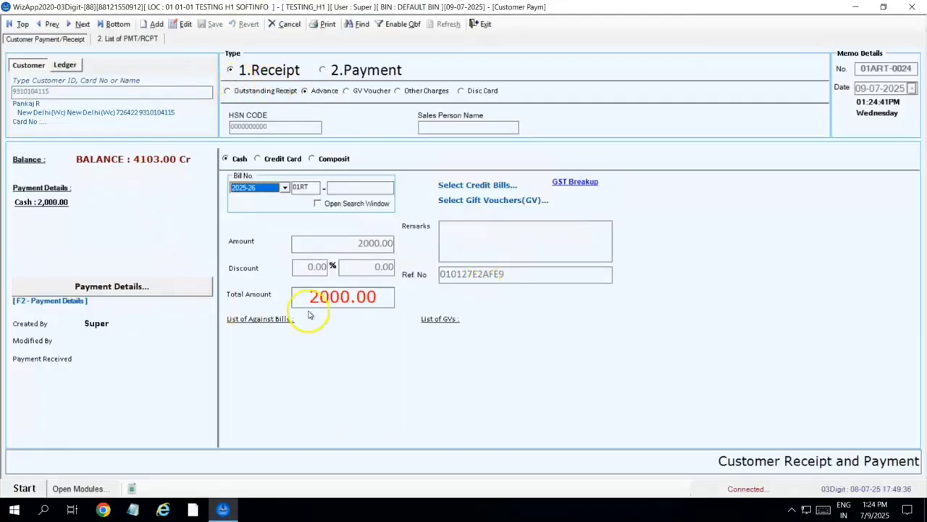
- Start a new 2.Payment voucher for the same customer
left_click(153, 25)
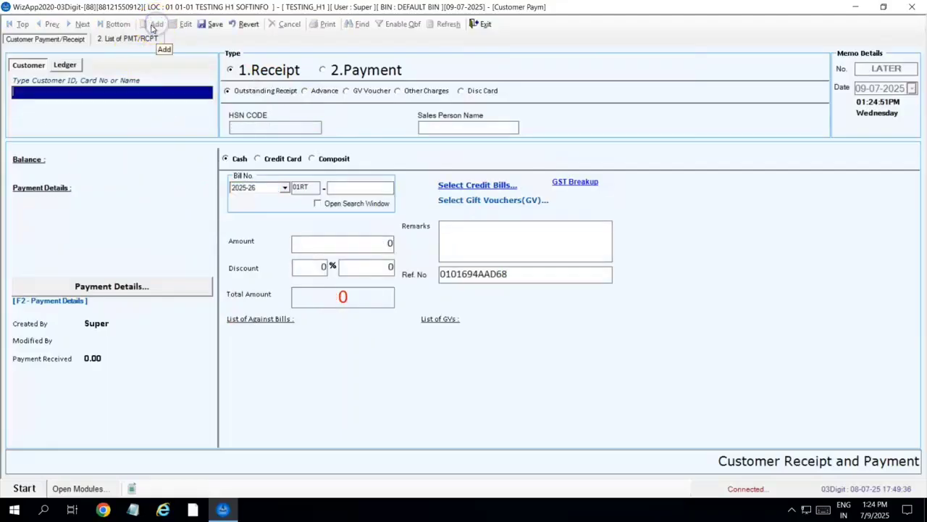
left_click(365, 70)
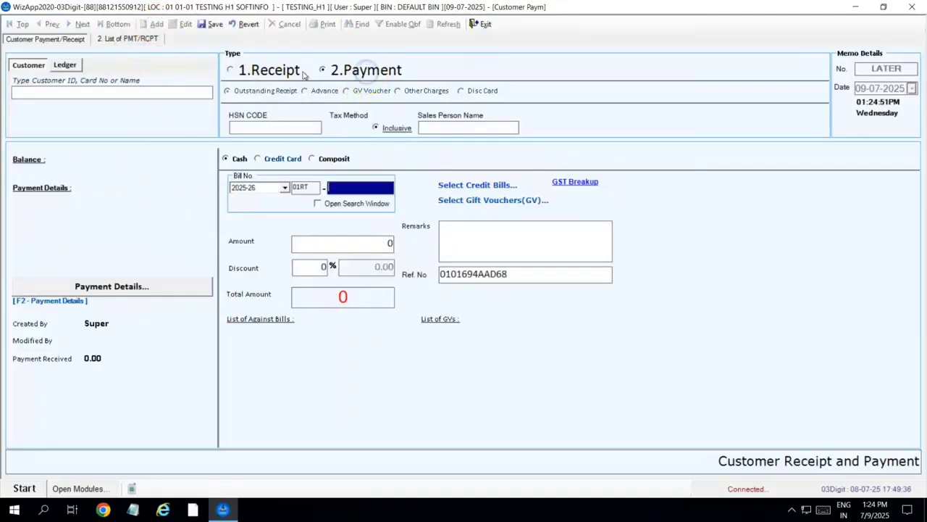
left_click(155, 91)
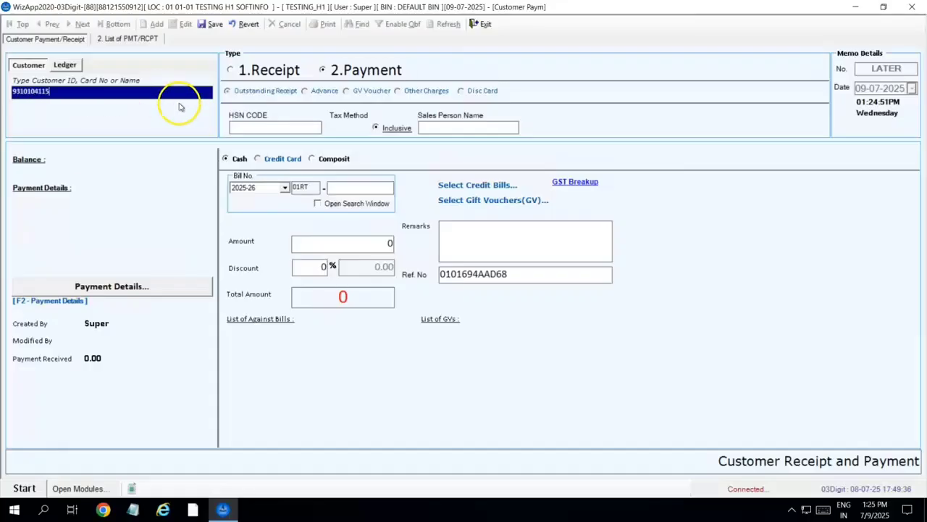
key("Return")
- Pay out advance memo 01ART-0024 as 2,000 cash and save without printing
left_click(140, 290)
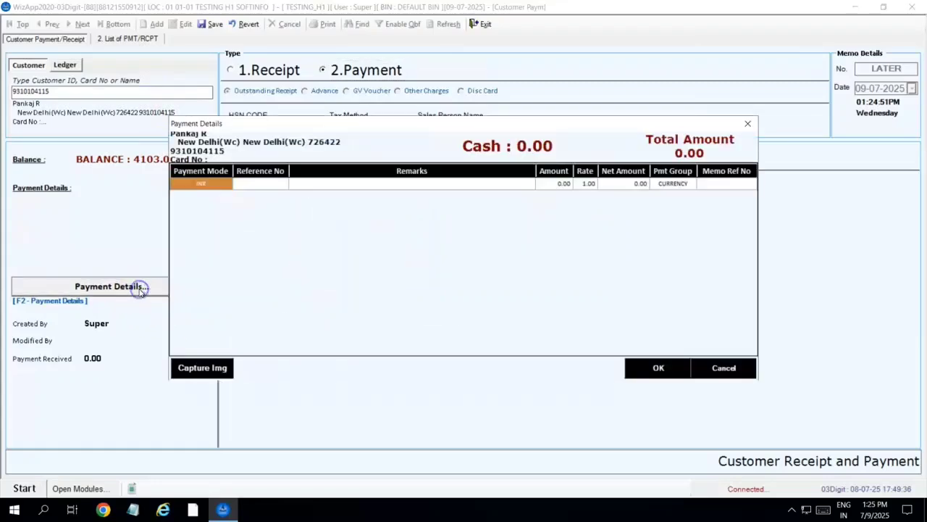
left_click(213, 192)
type("AD")
key("Return")
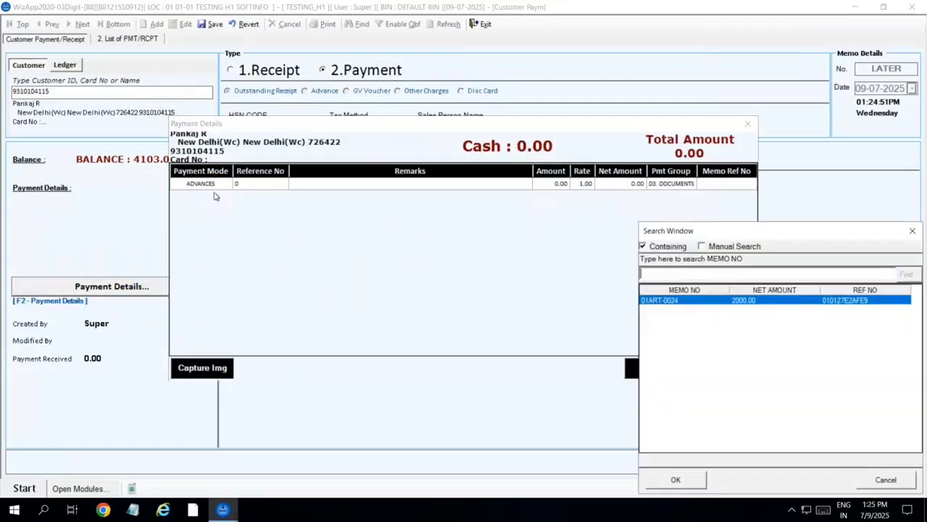
key("Return")
key("Return")
key("Return")
key("Return")
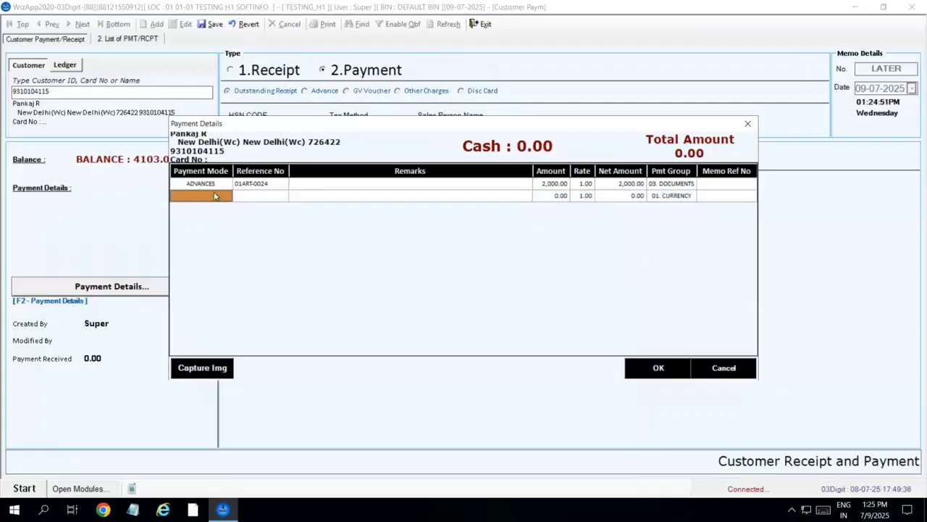
type("CA")
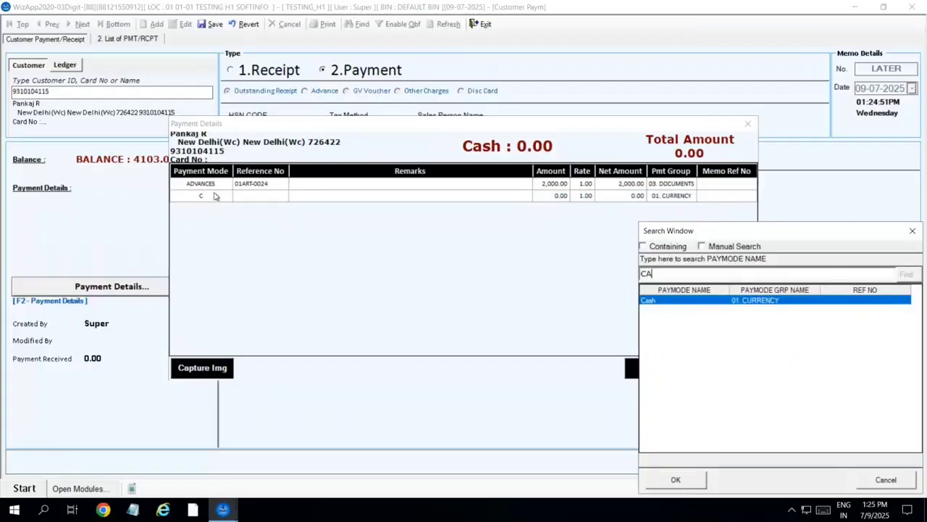
key("Return")
key("Return")
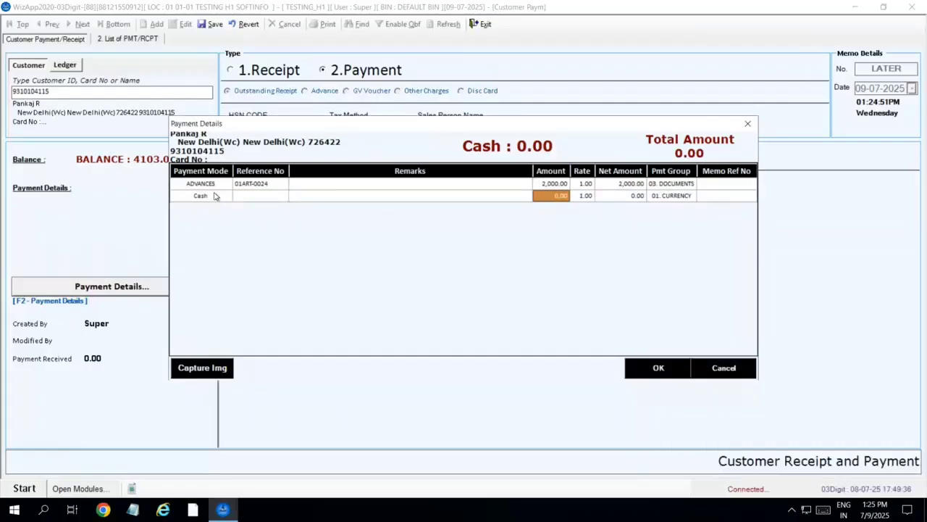
type("2,")
type("000")
key("Return")
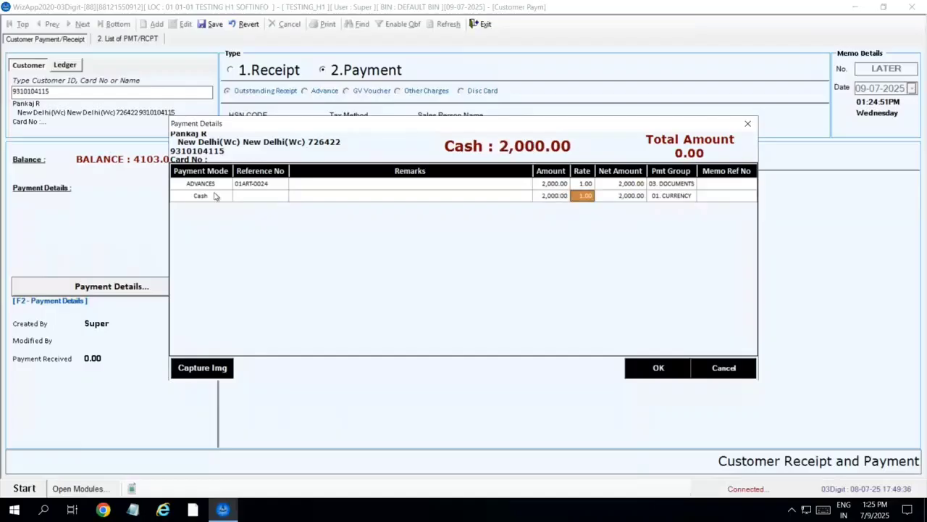
key("Return")
key("Return")
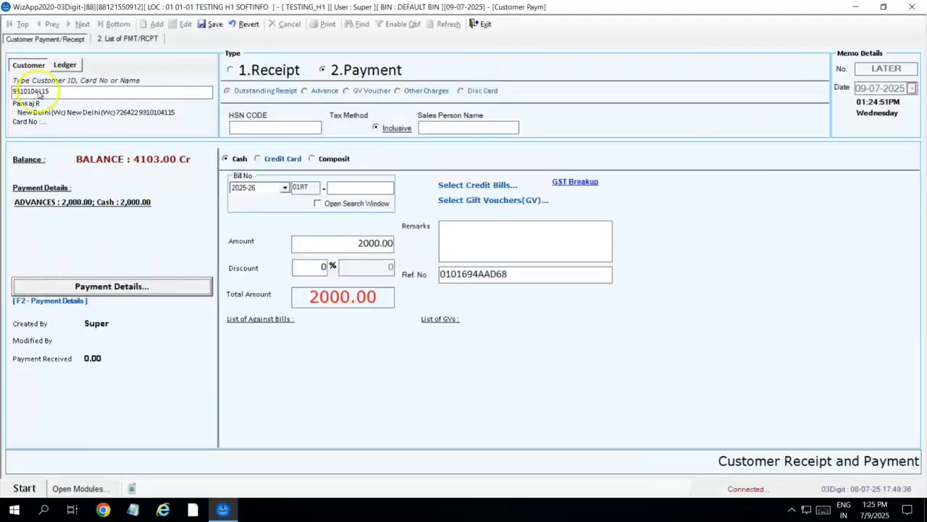
left_click(212, 24)
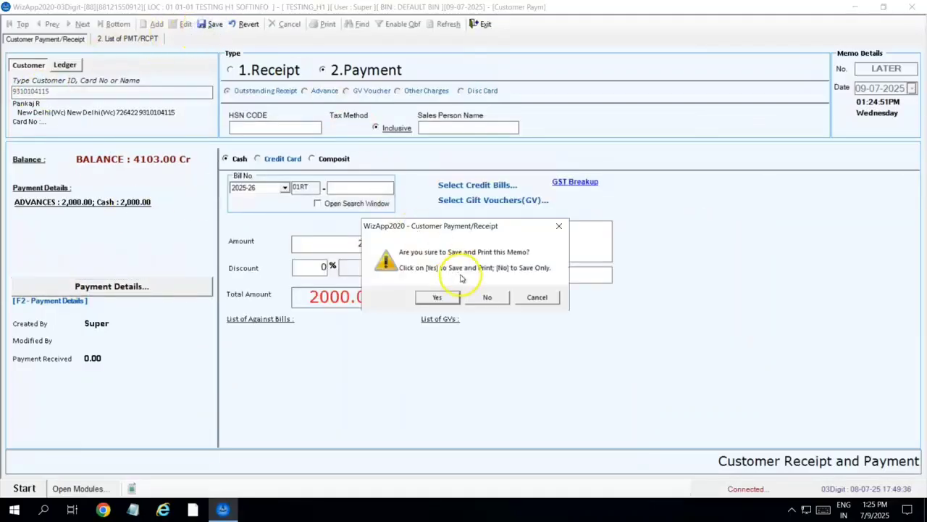
left_click(488, 297)
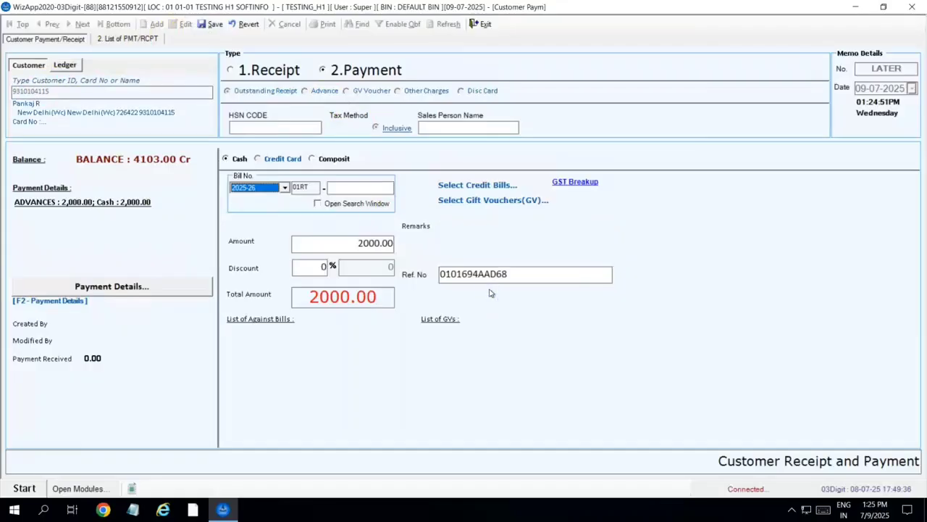